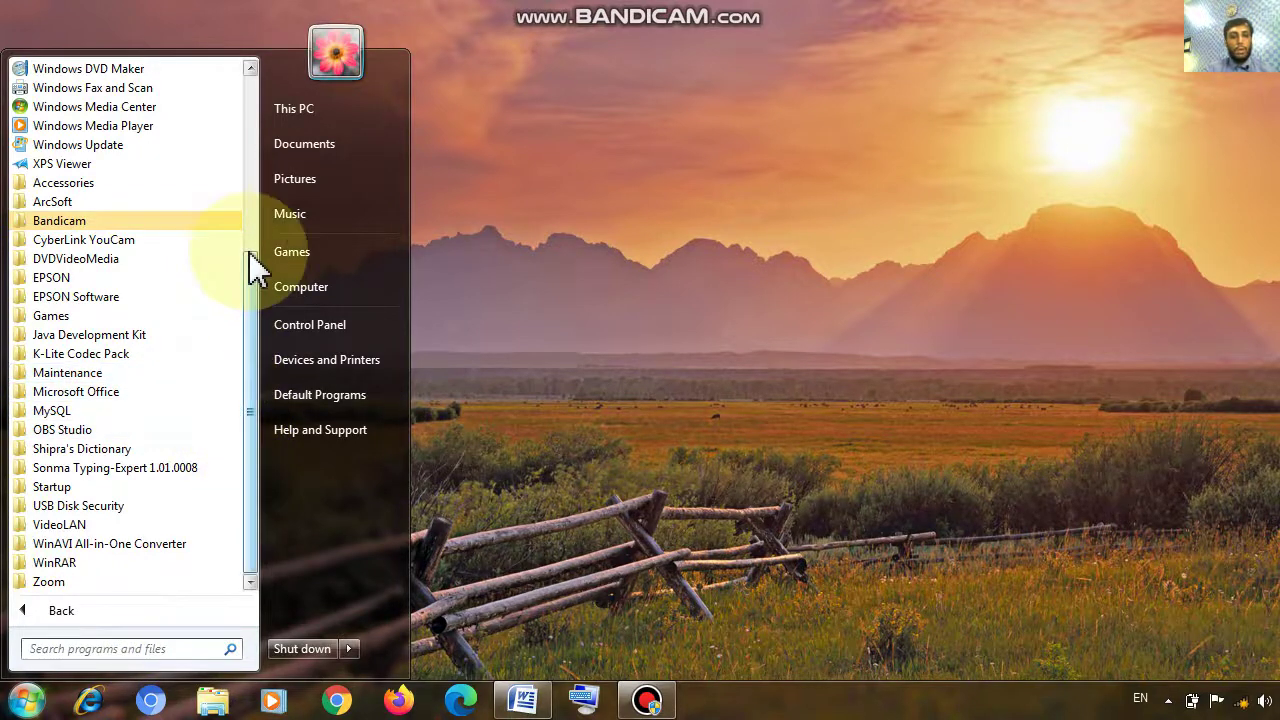
# Step: Launch Microsoft Office Word 2007 from the Microsoft Office program group and maximize its window
pyautogui.scroll(5, 253, 252)
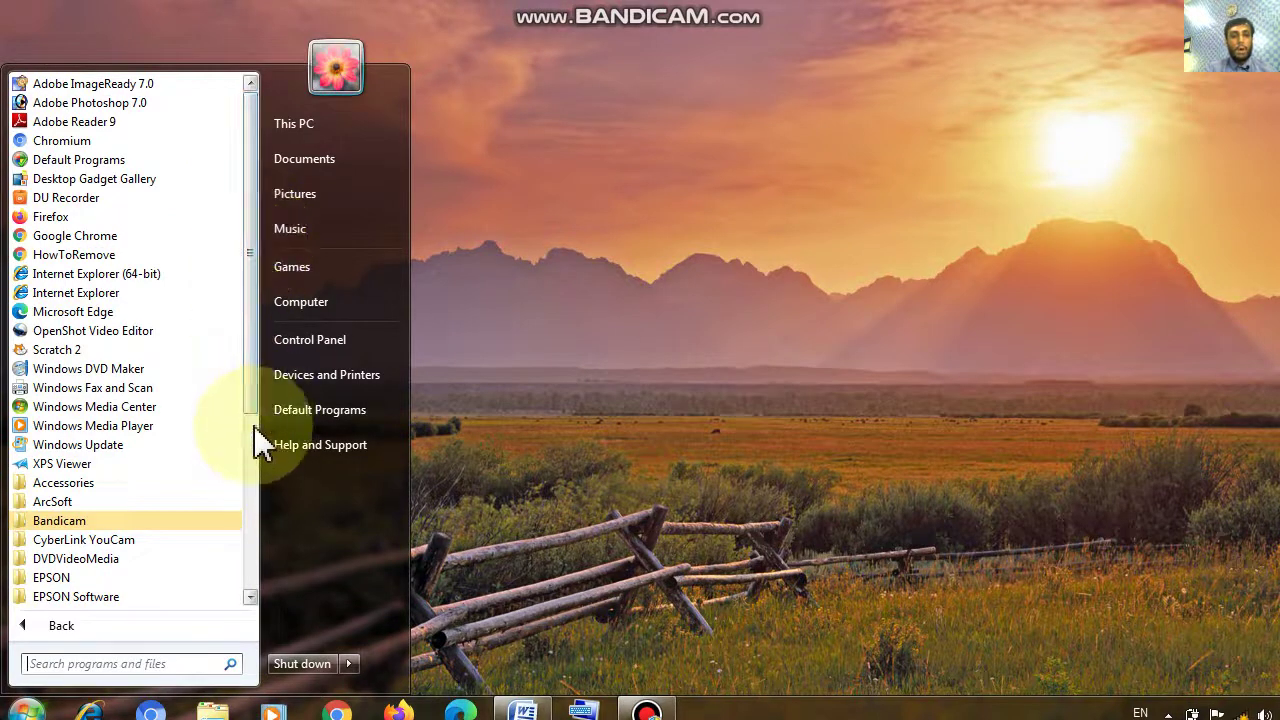
pyautogui.scroll(-5, 253, 429)
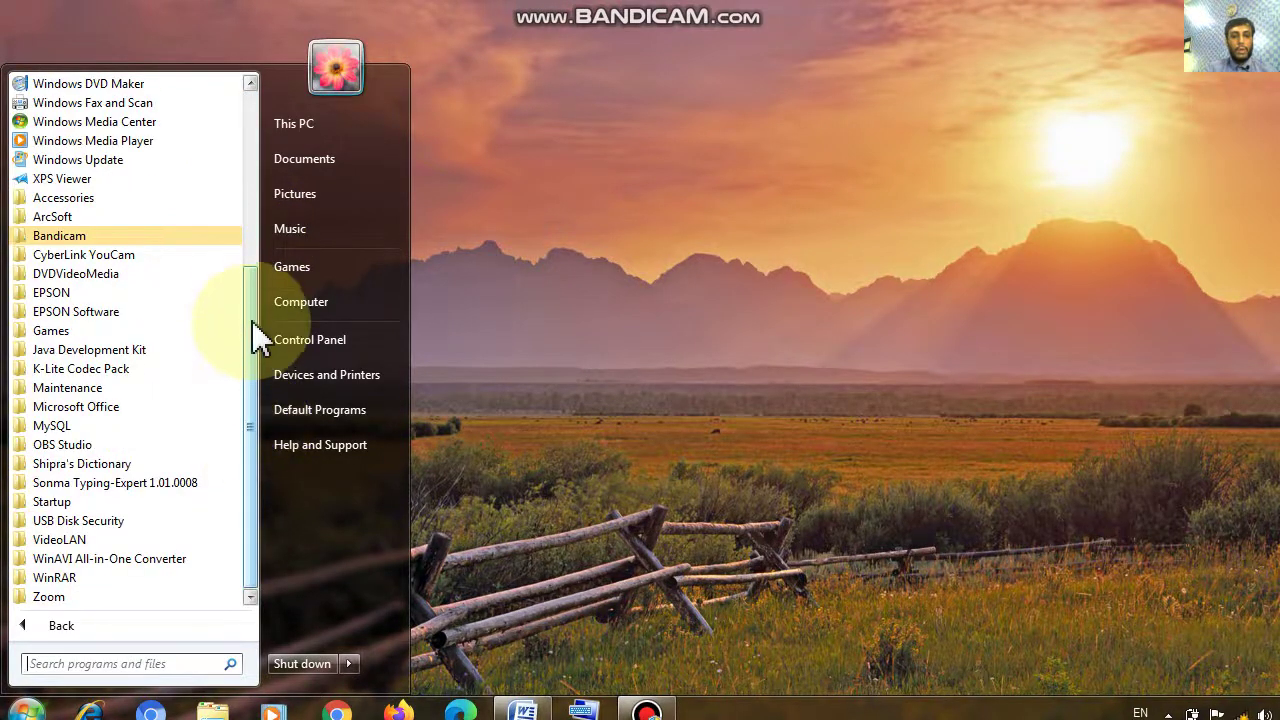
pyautogui.scroll(5, 253, 178)
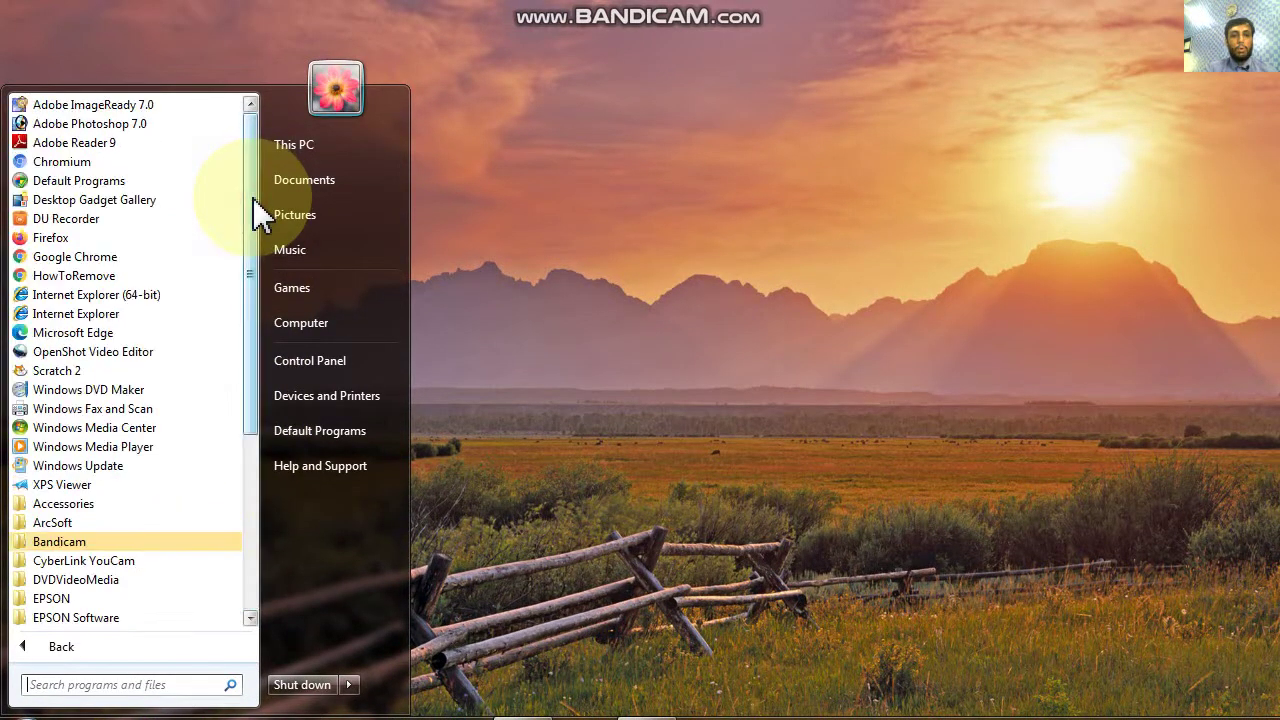
pyautogui.scroll(-5, 252, 466)
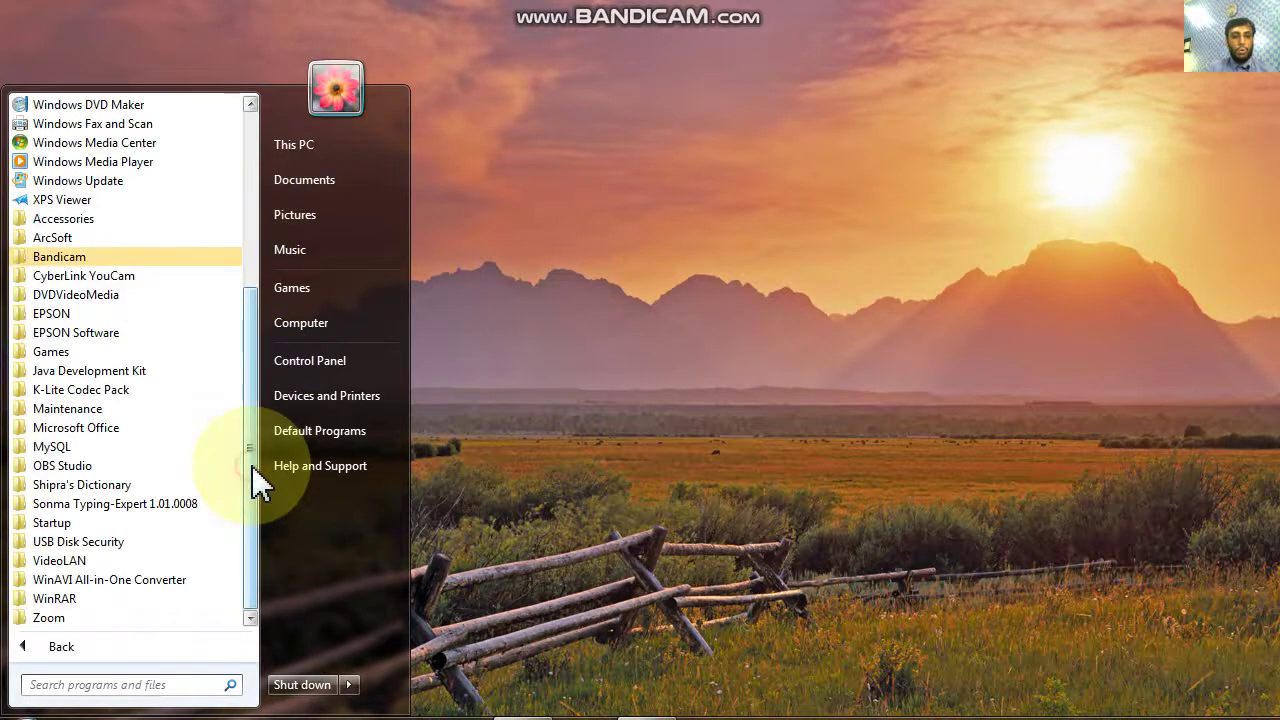
pyautogui.click(90, 430)
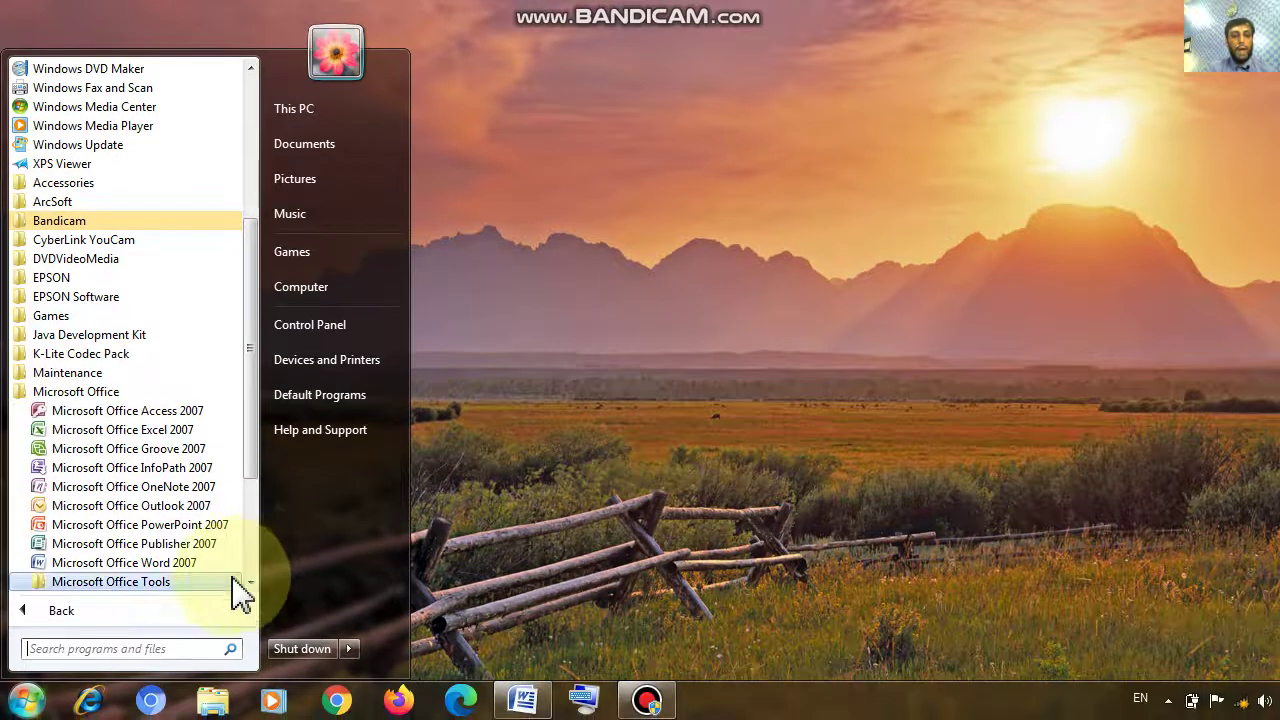
pyautogui.click(251, 584)
pyautogui.click(251, 584)
pyautogui.click(251, 584)
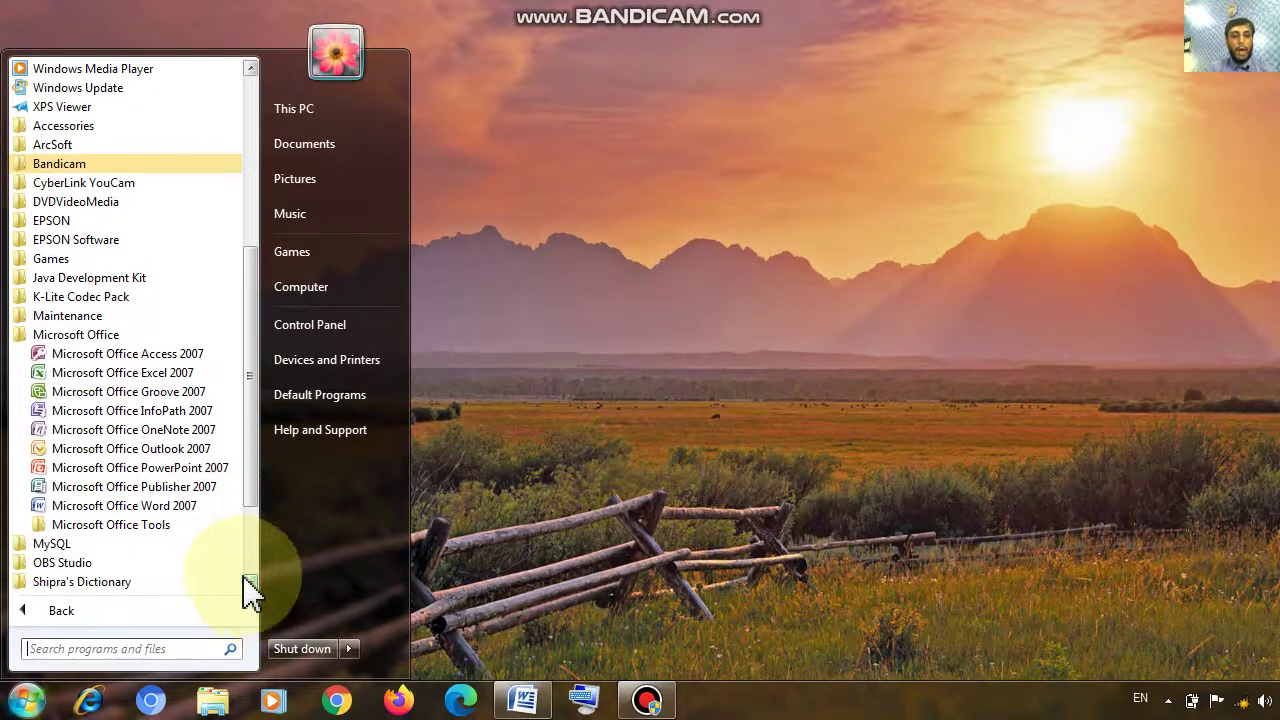
pyautogui.click(184, 512)
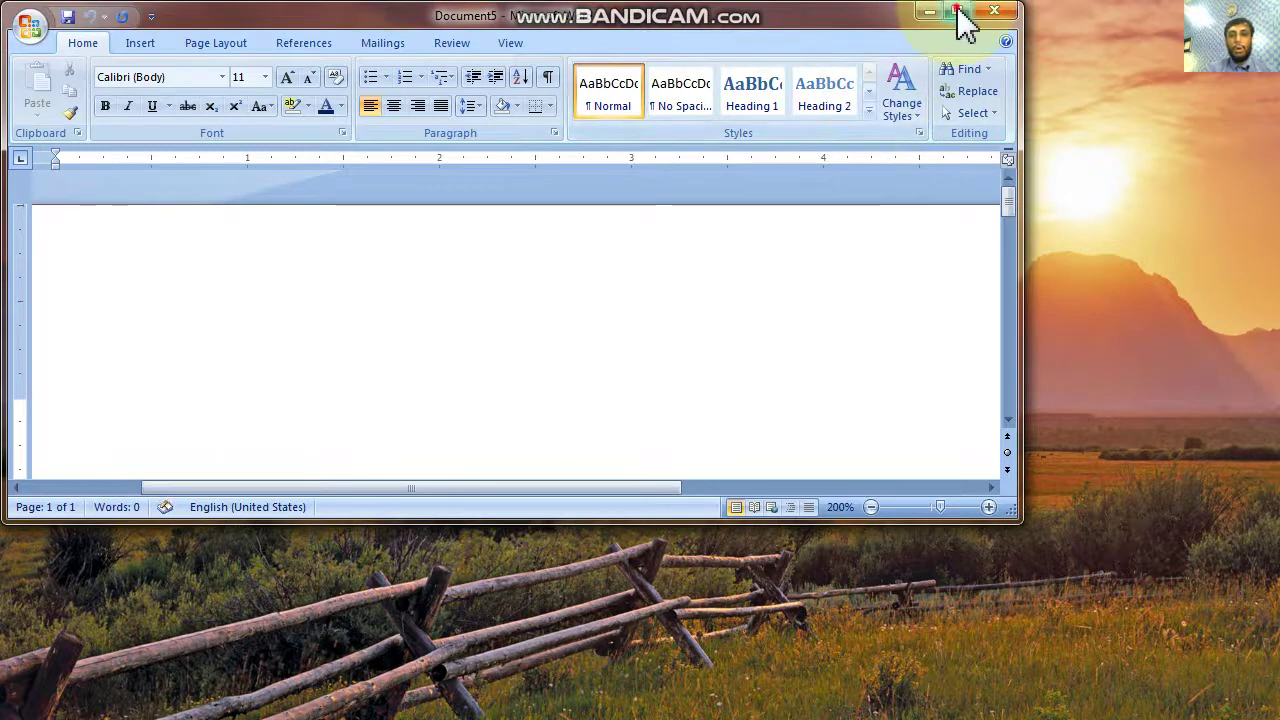
pyautogui.click(962, 20)
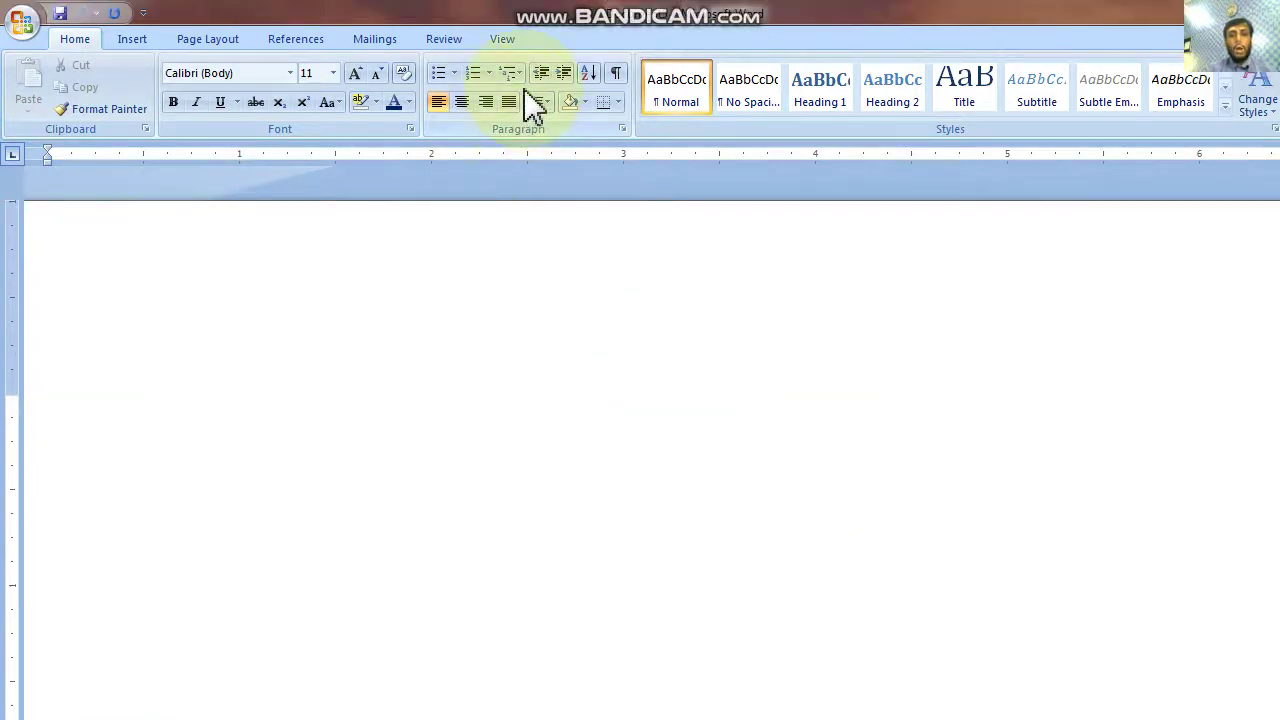
# Step: Set the document zoom to 100%, enlarge it to 200%, and return it to 100%
pyautogui.click(503, 42)
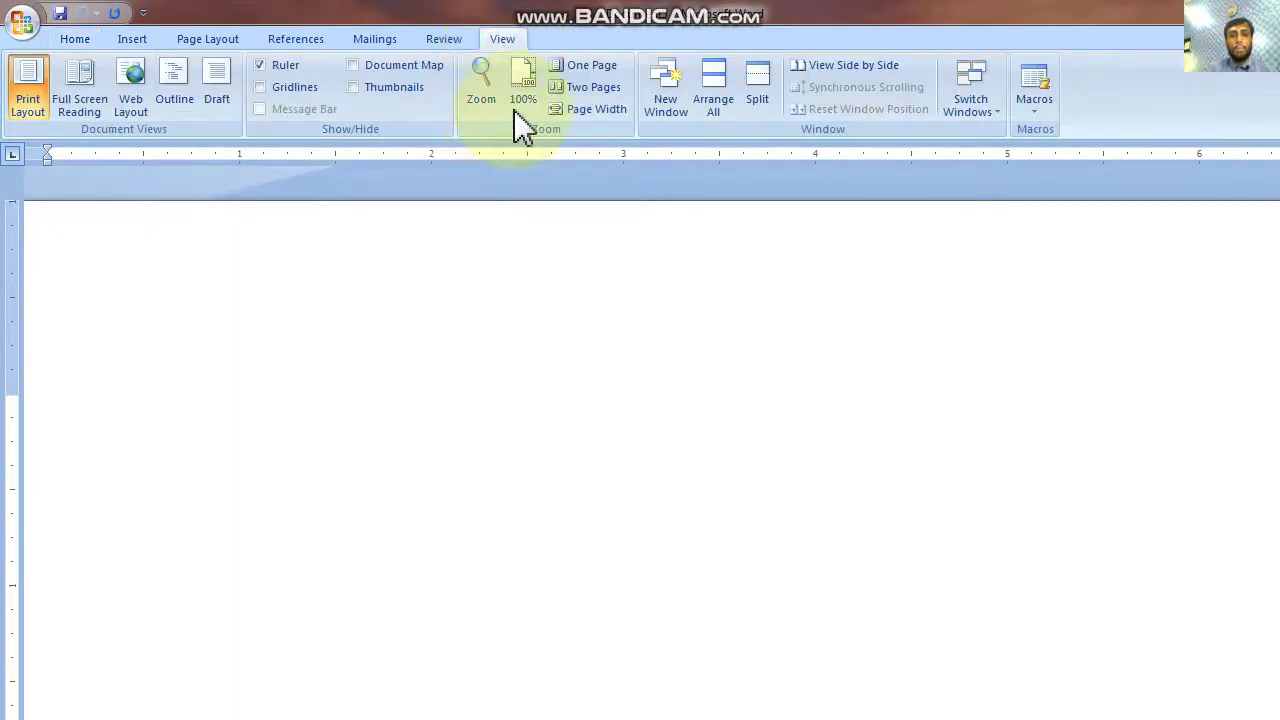
pyautogui.click(527, 88)
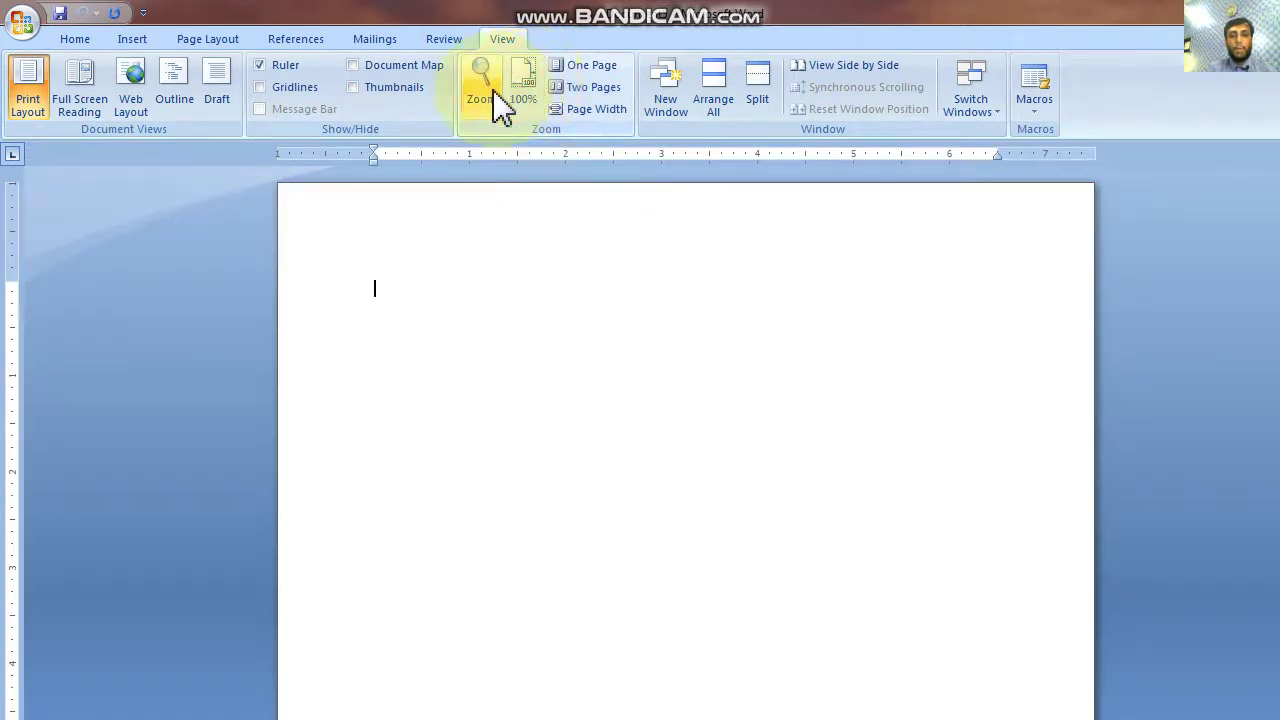
pyautogui.click(490, 90)
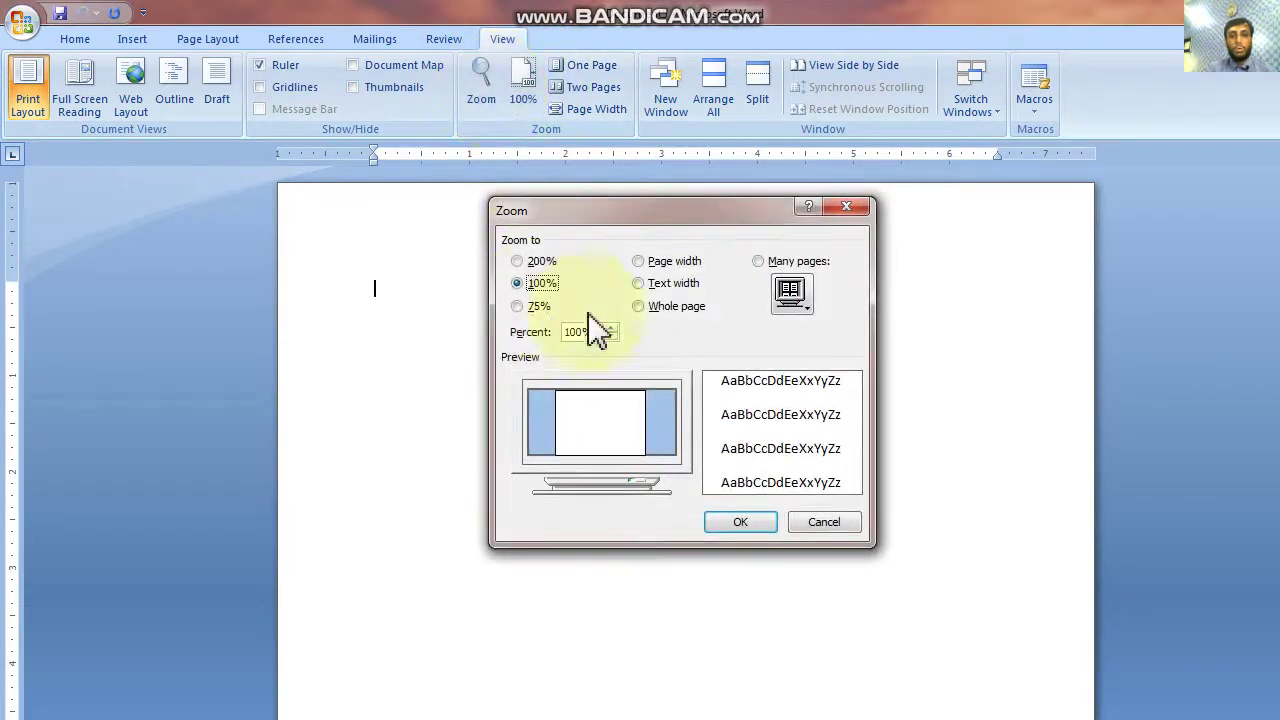
pyautogui.click(538, 261)
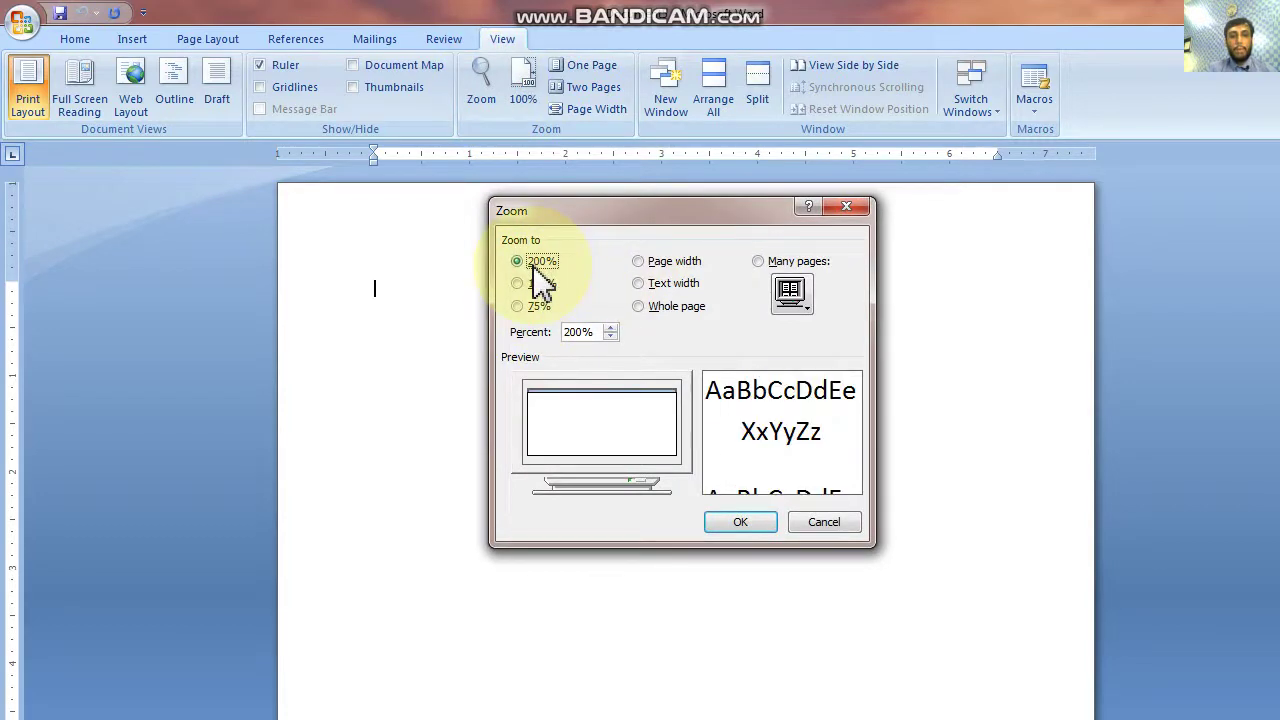
pyautogui.click(737, 522)
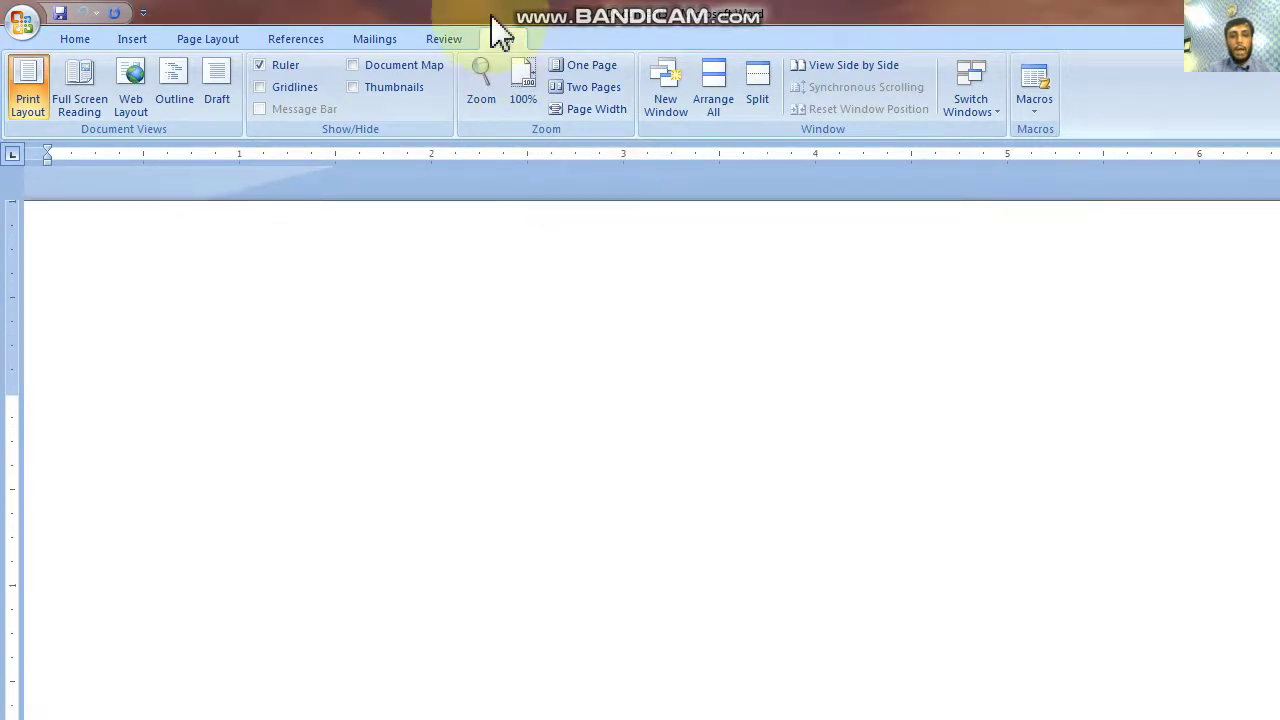
pyautogui.click(523, 89)
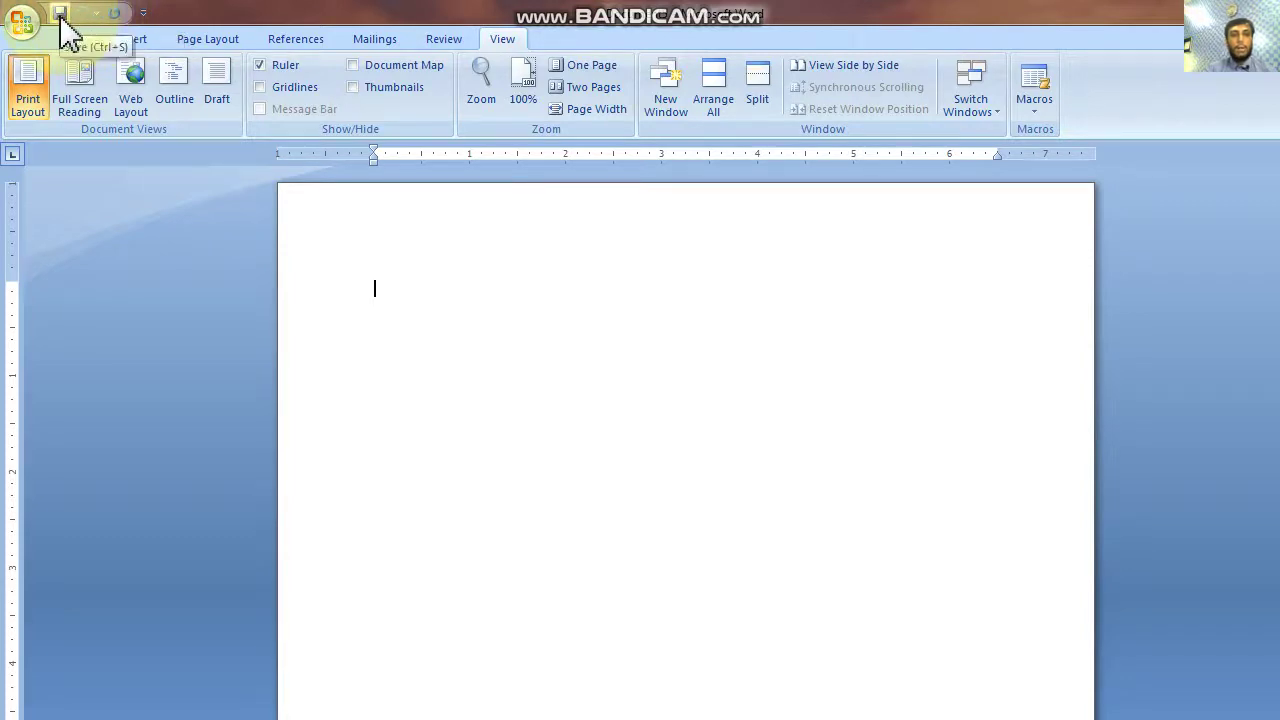
# Step: Examine the commands that can be added to the Quick Access Toolbar
pyautogui.click(144, 14)
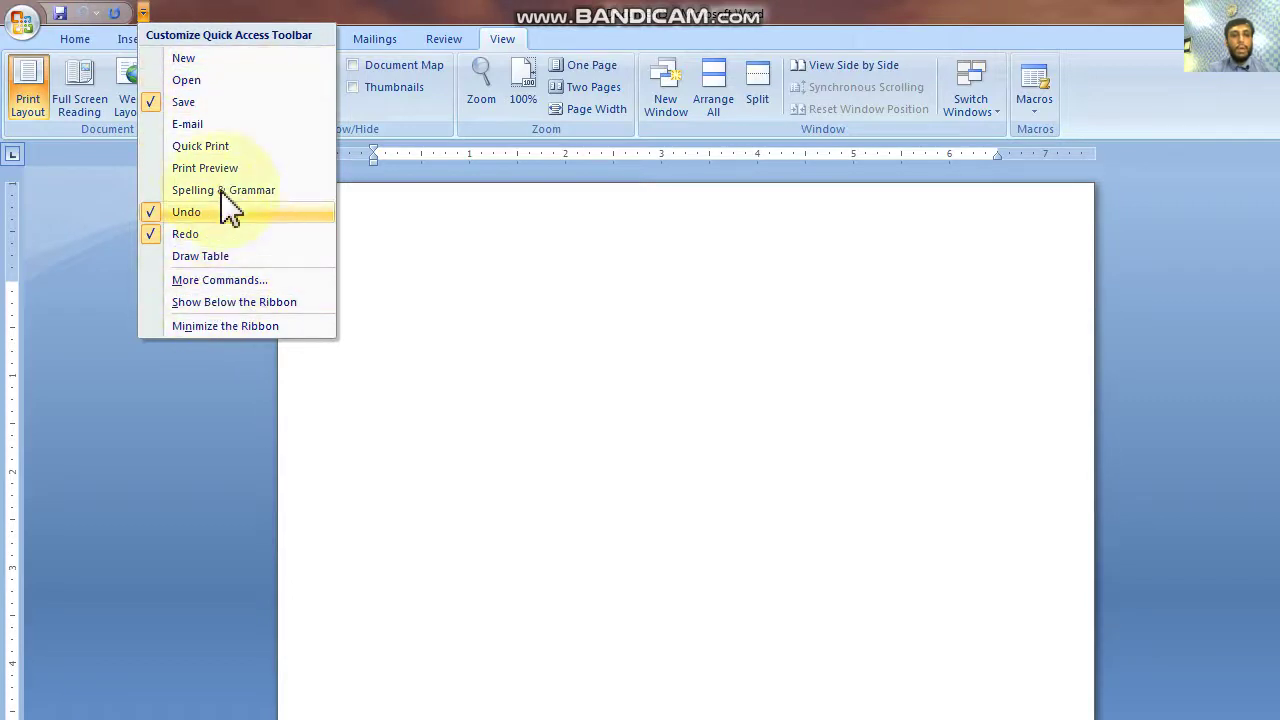
pyautogui.click(189, 7)
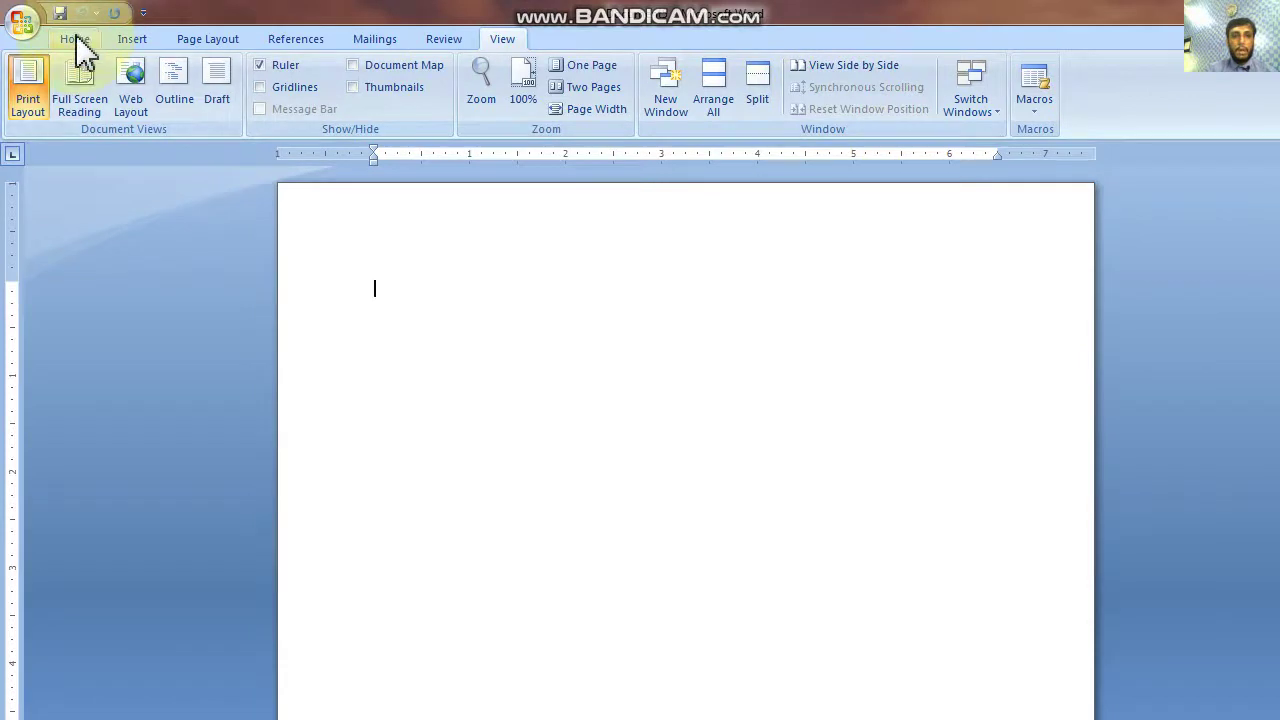
# Step: Examine the ribbon's command groups in order, from Home through to View
pyautogui.click(76, 37)
pyautogui.click(131, 40)
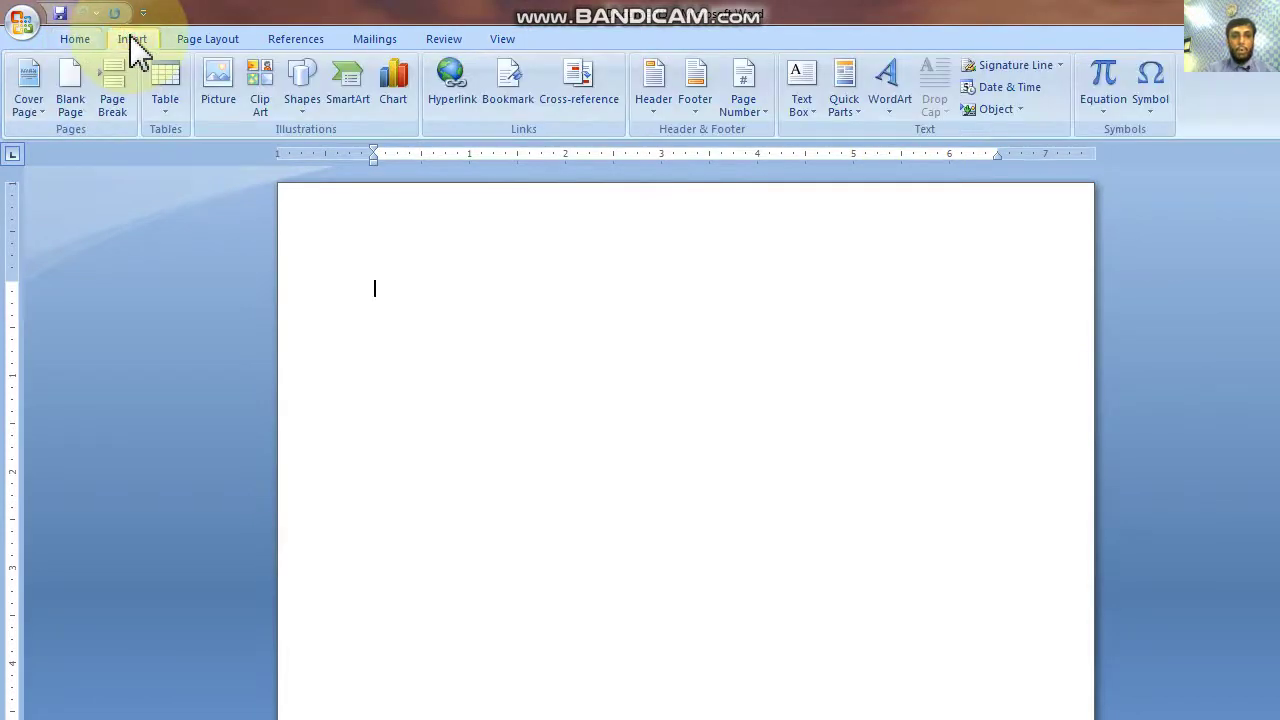
pyautogui.click(192, 38)
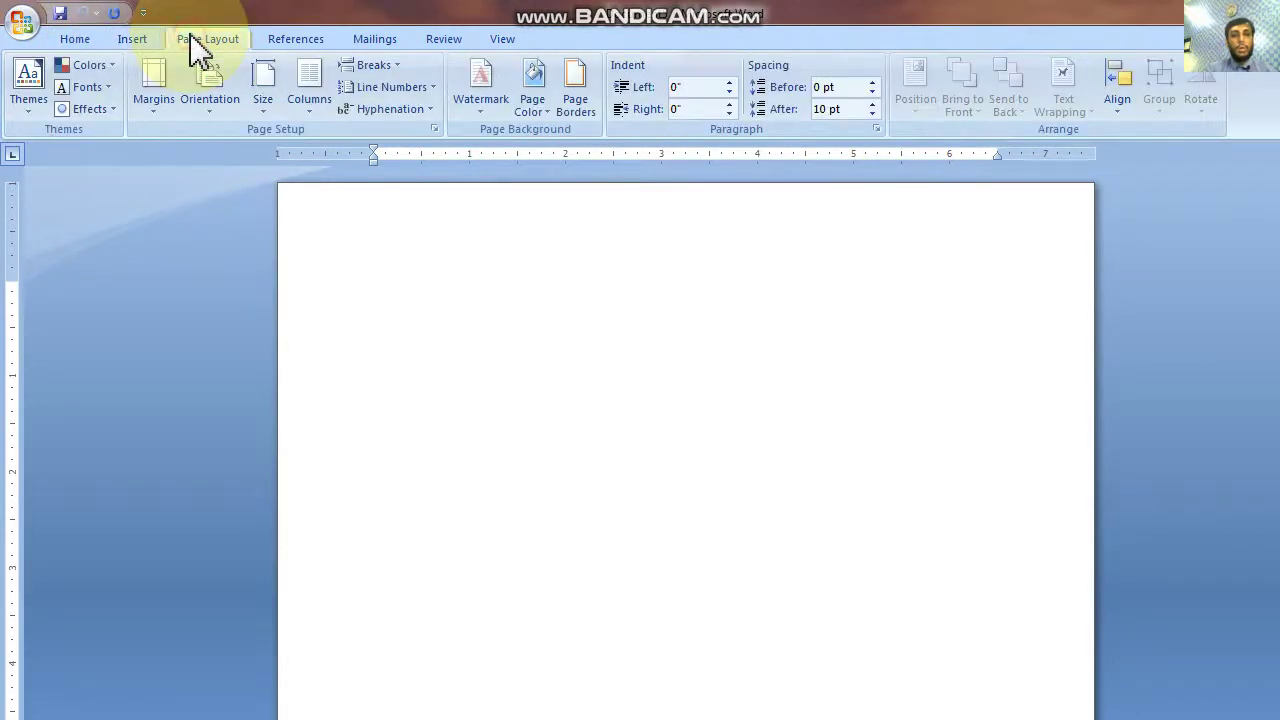
pyautogui.click(314, 38)
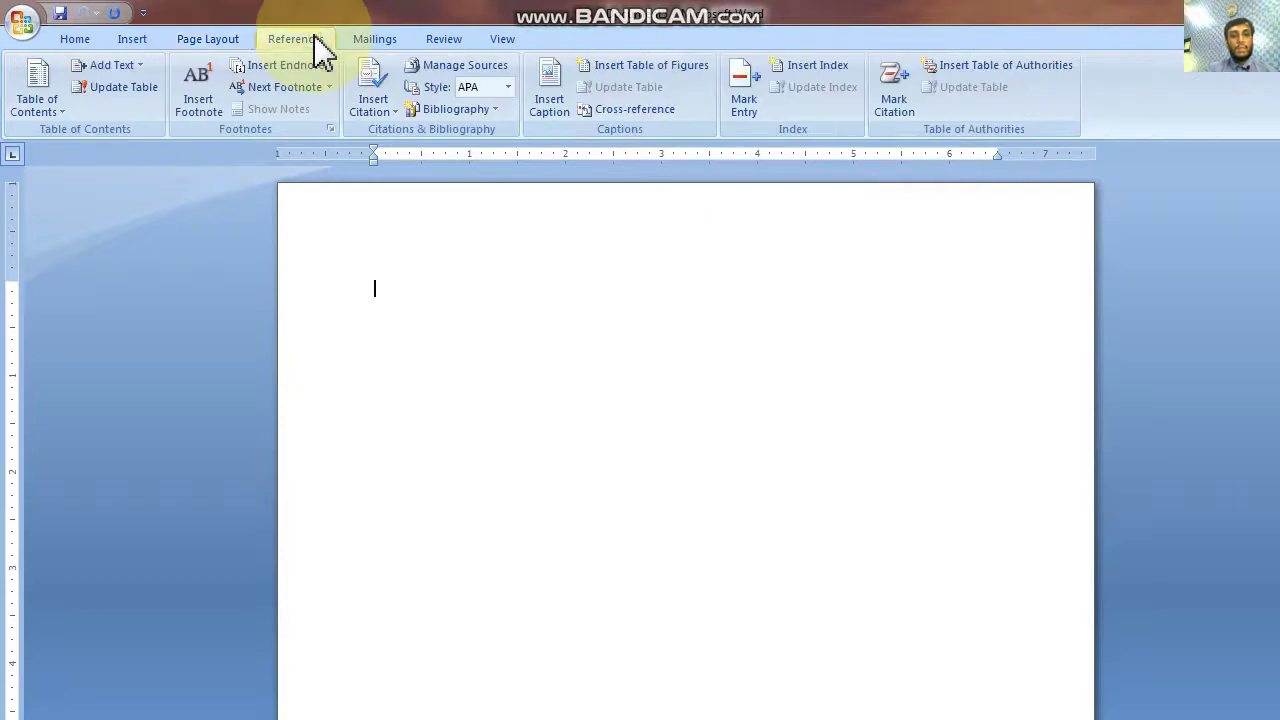
pyautogui.click(373, 38)
pyautogui.click(447, 40)
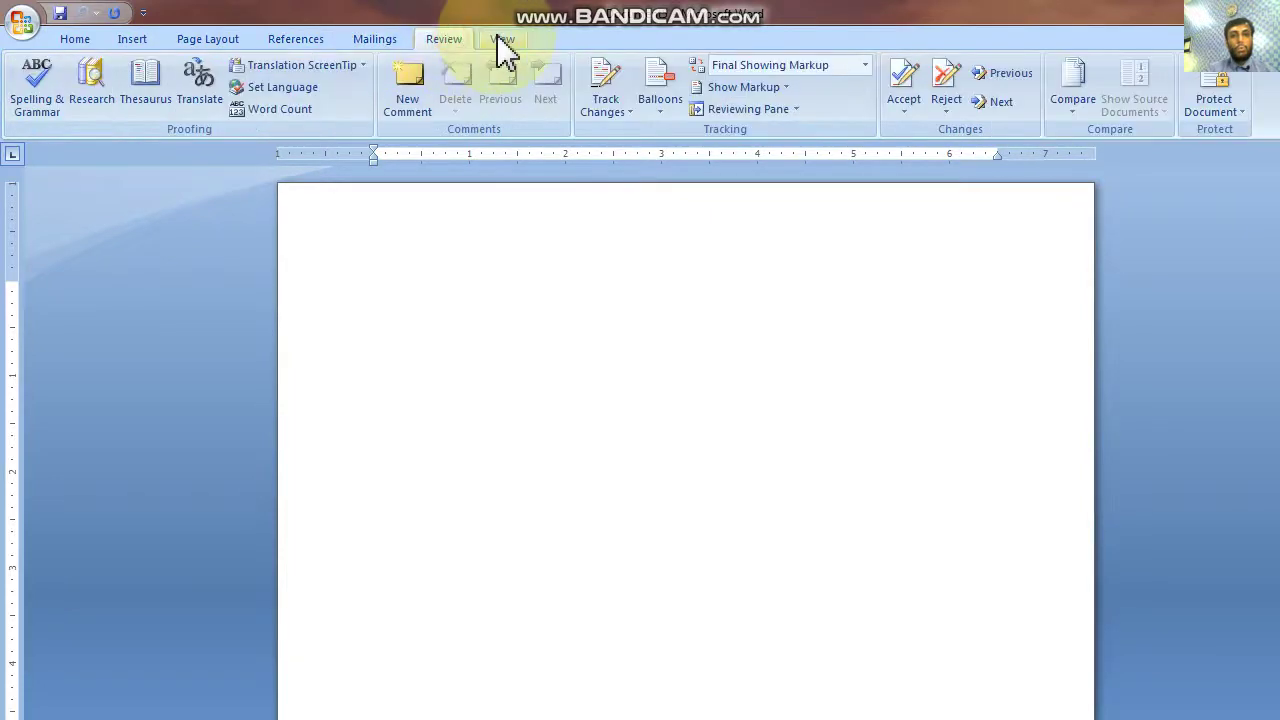
pyautogui.click(500, 42)
# Step: Review the ribbon's command groups in reverse order from Review back to Home, ending on the Insert commands
pyautogui.click(452, 42)
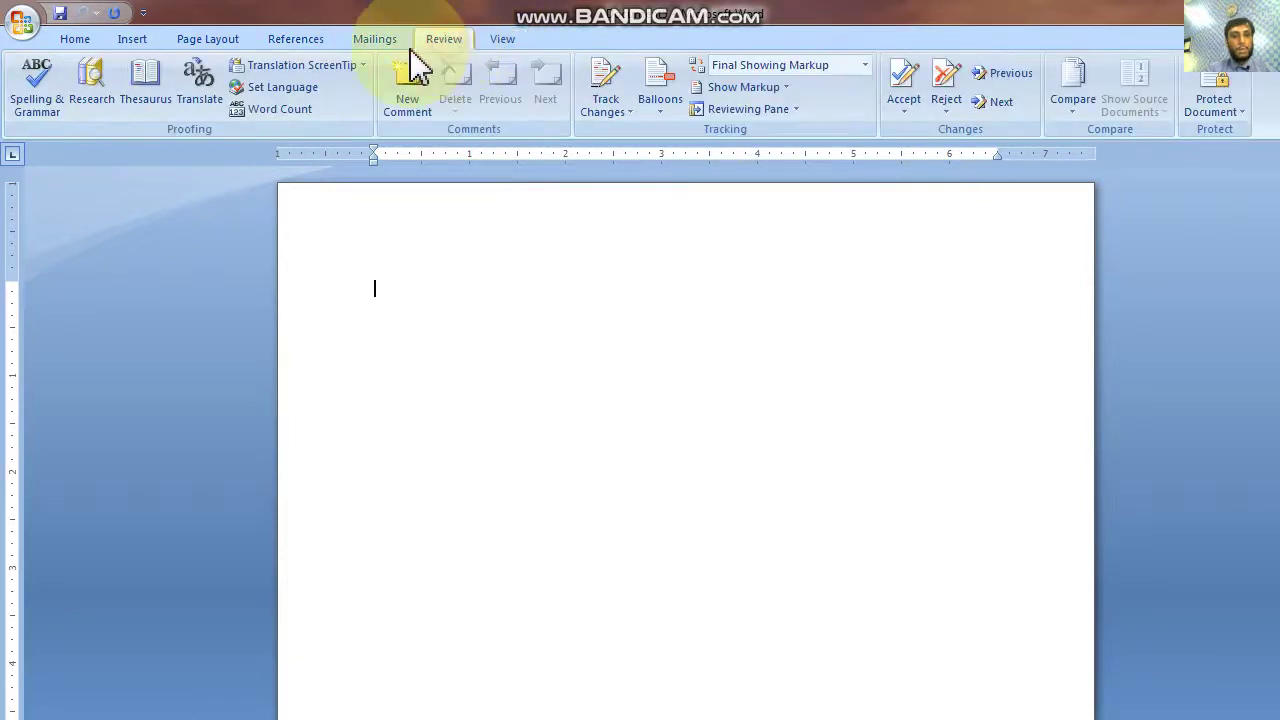
pyautogui.click(378, 40)
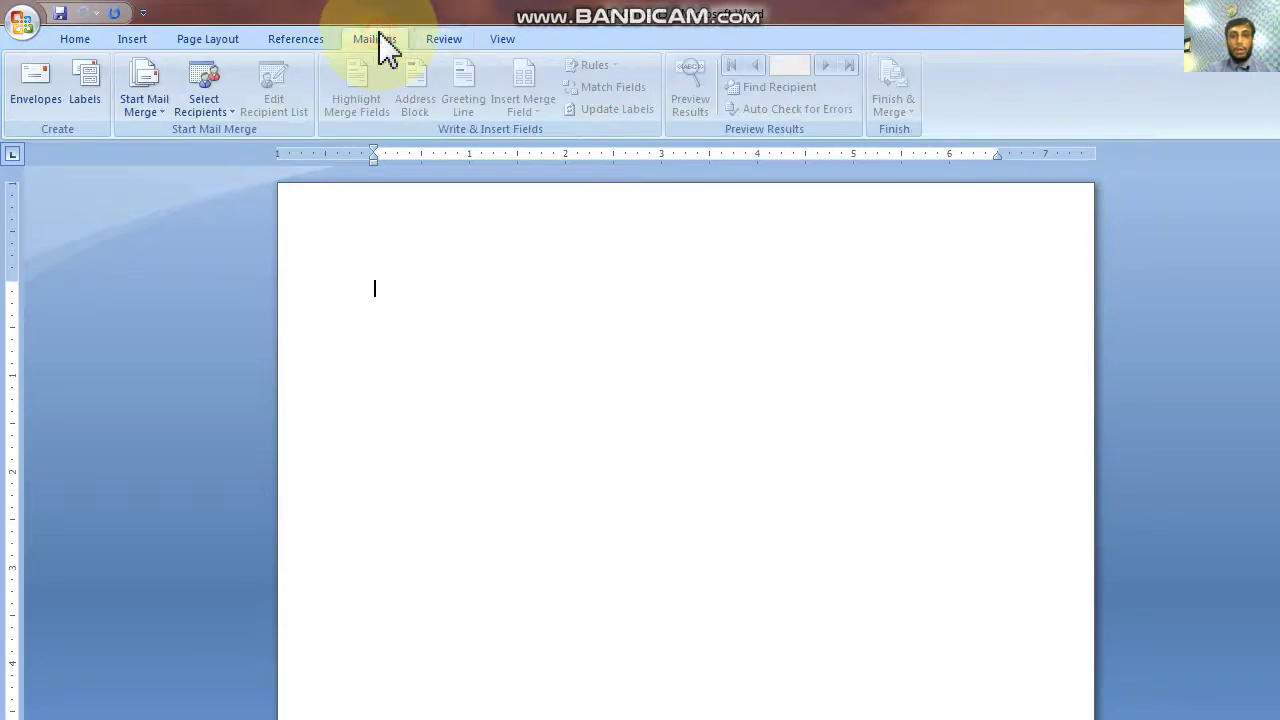
pyautogui.click(290, 42)
pyautogui.click(194, 44)
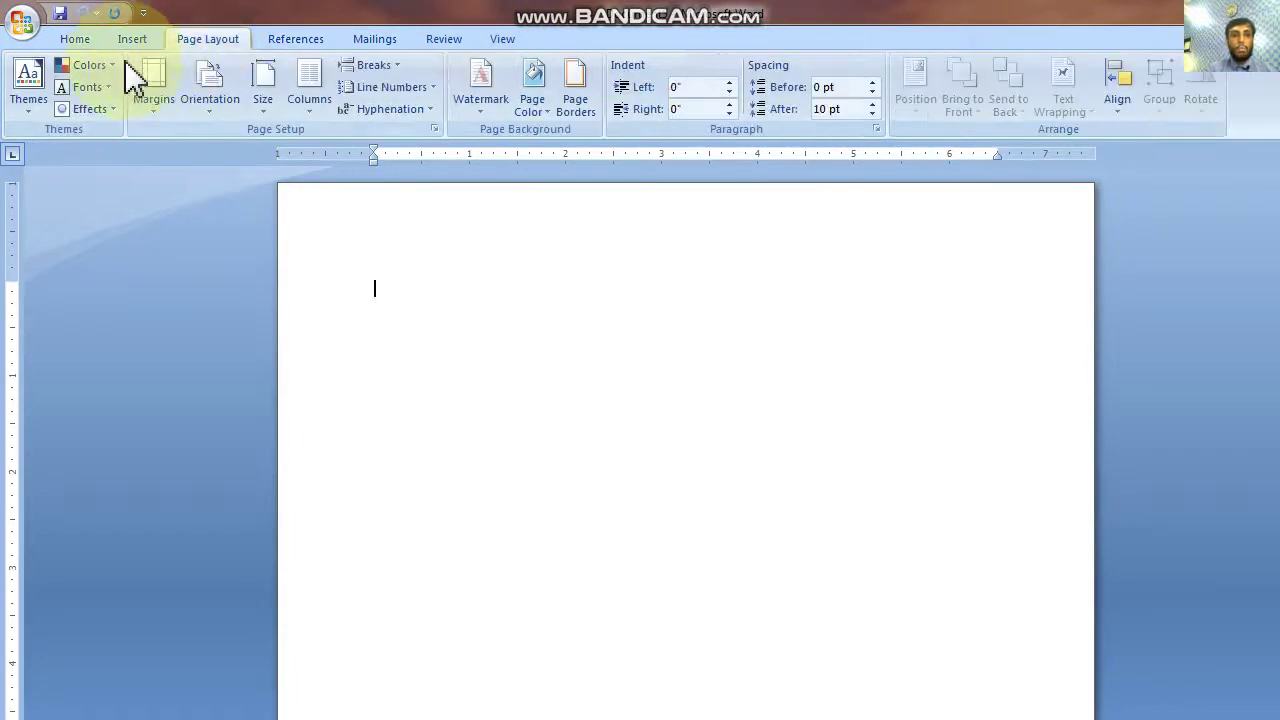
pyautogui.click(131, 41)
pyautogui.click(76, 44)
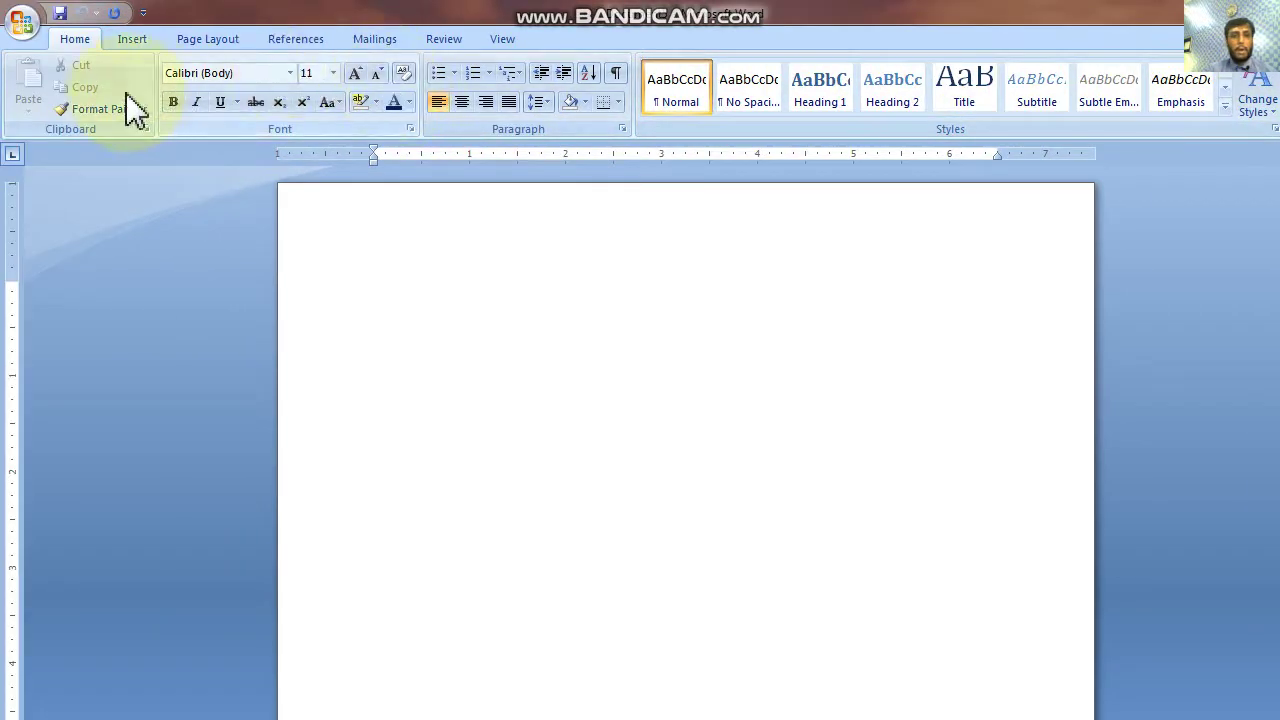
pyautogui.click(133, 39)
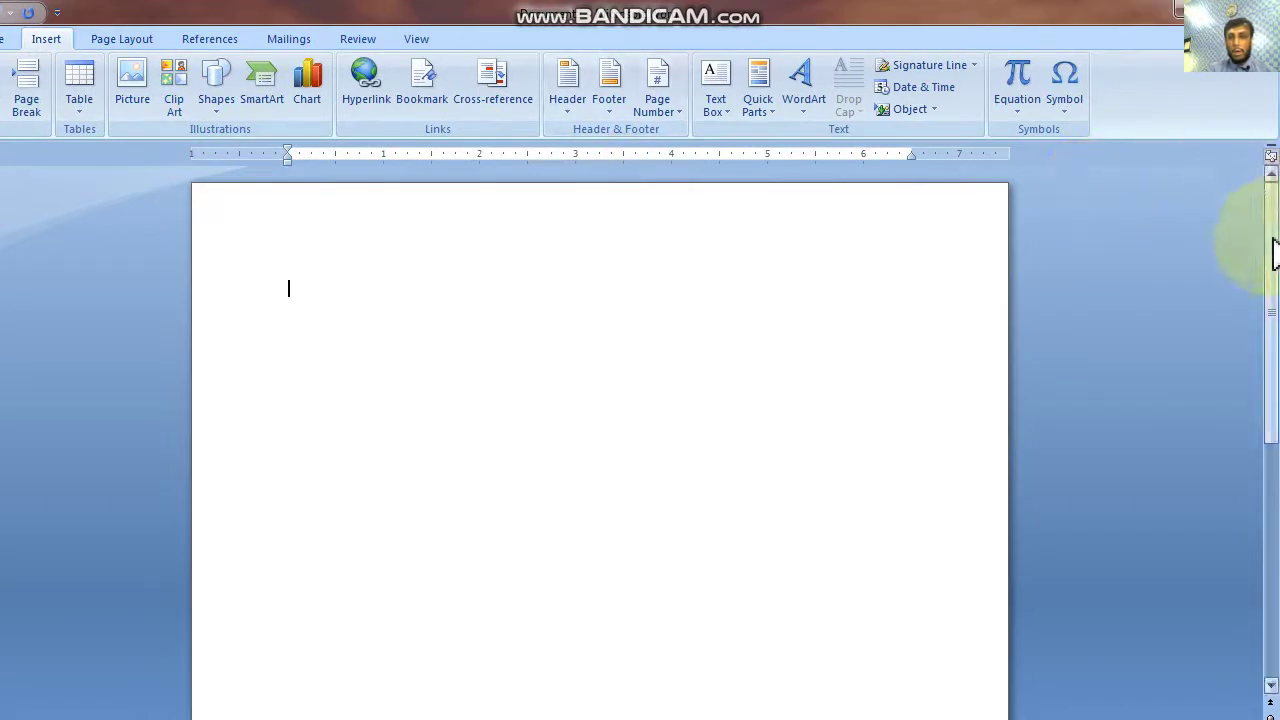
# Step: Look over the full length of the blank page, from its upper edge to its lower end and back
pyautogui.click(1272, 496)
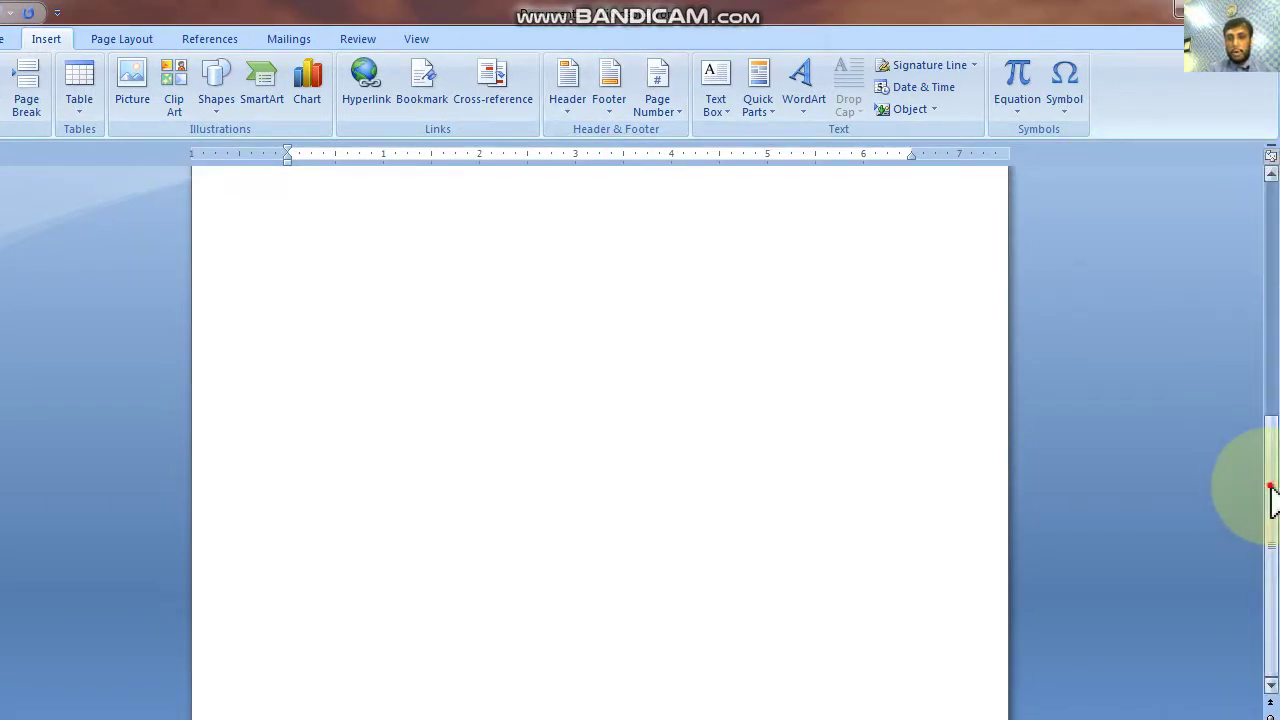
pyautogui.moveTo(1272, 492); pyautogui.dragTo(1276, 216)
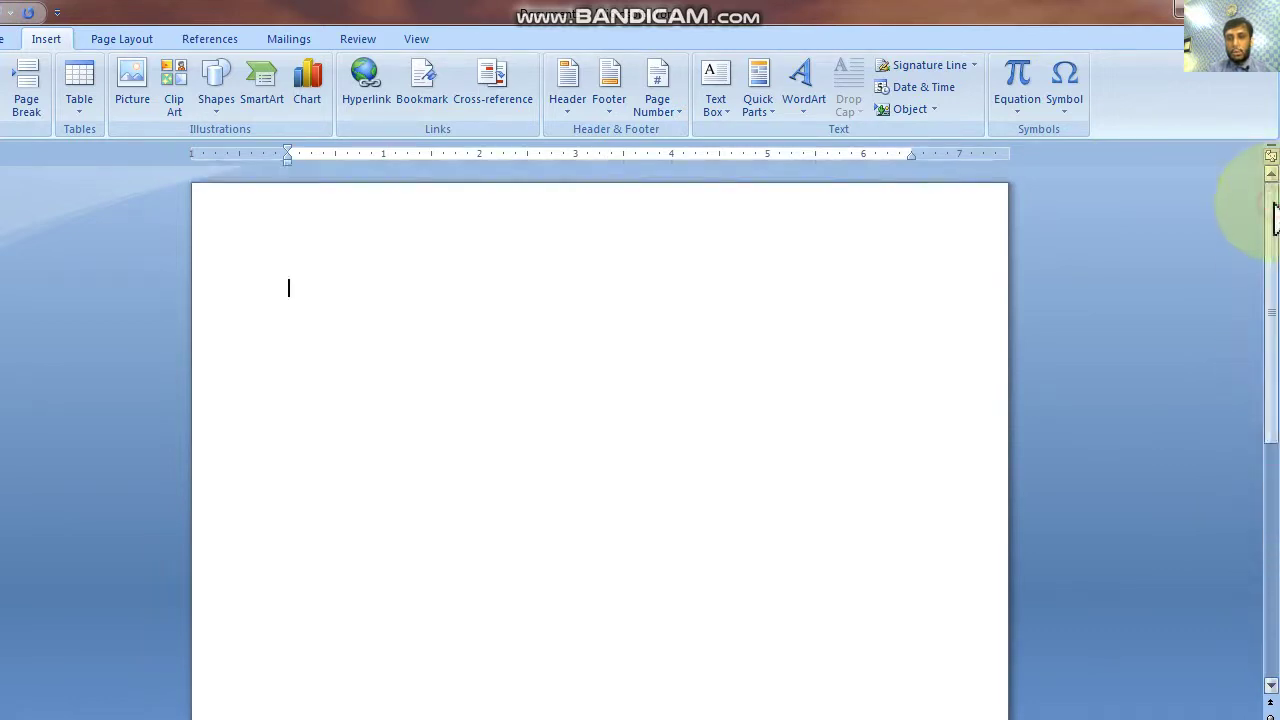
pyautogui.click(1274, 463)
pyautogui.moveTo(1274, 463); pyautogui.dragTo(1276, 648)
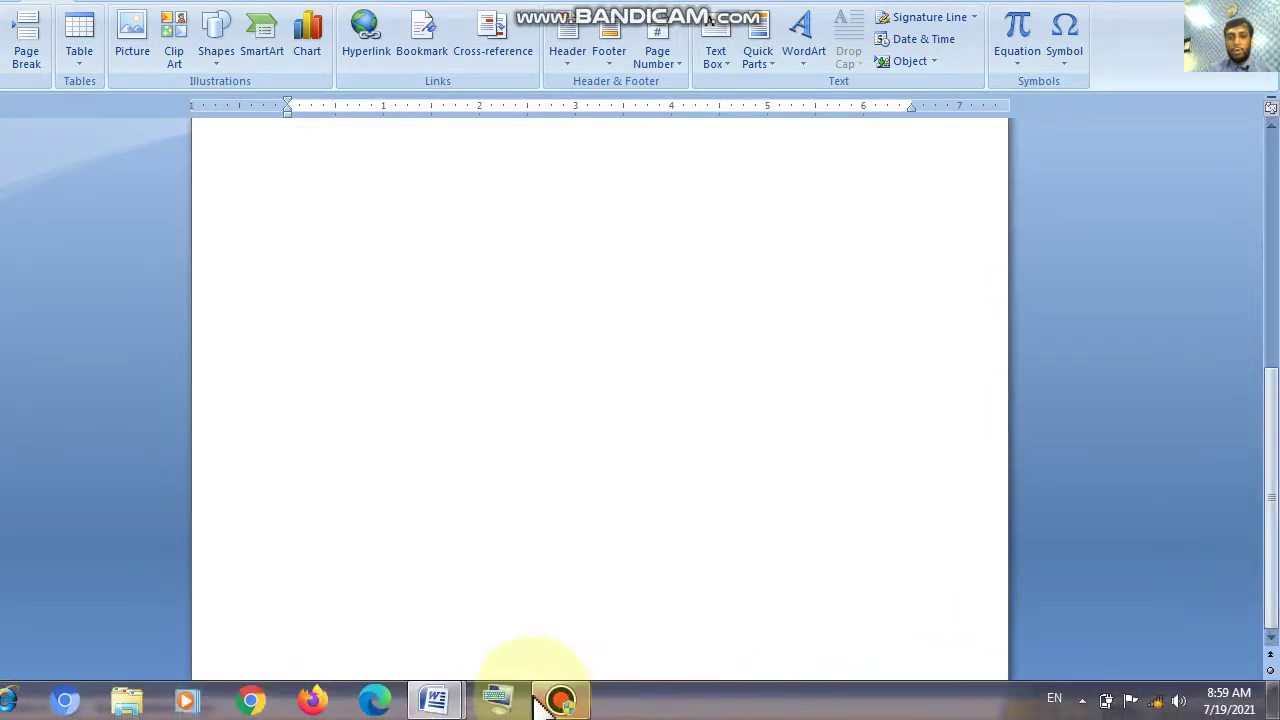
pyautogui.scroll(5, 604, 470)
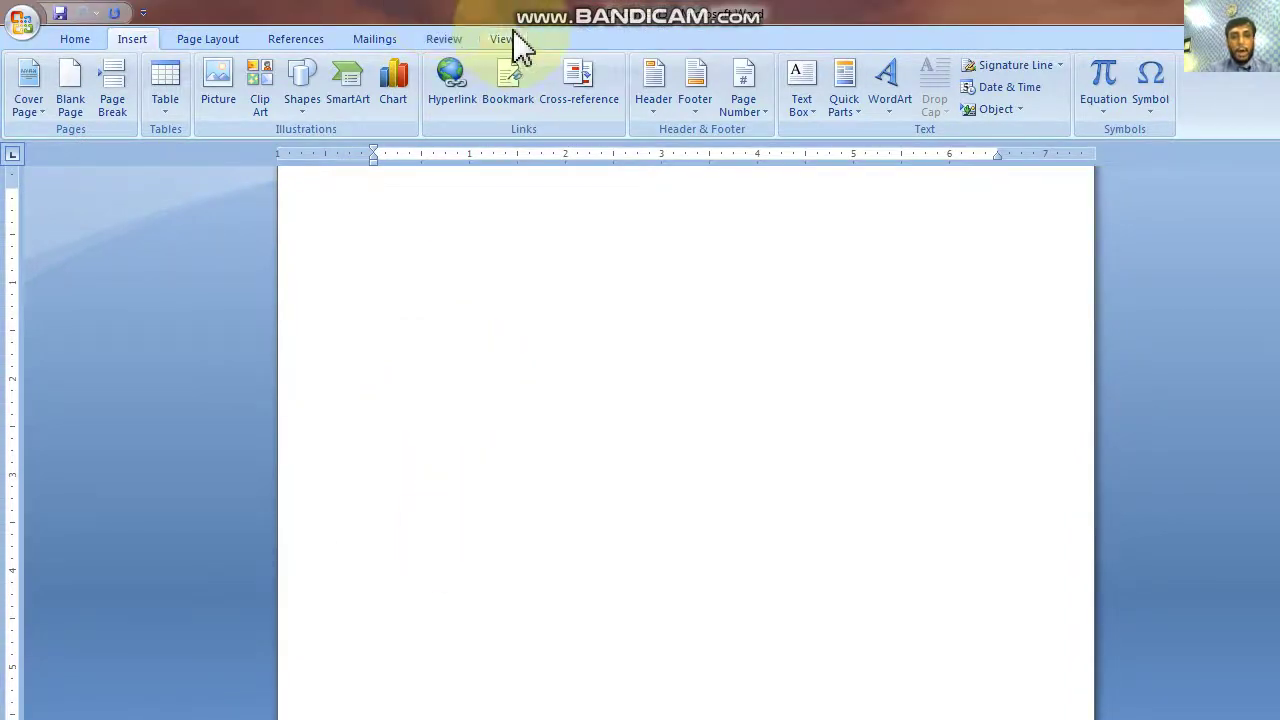
# Step: Set the document zoom to 200%
pyautogui.click(508, 40)
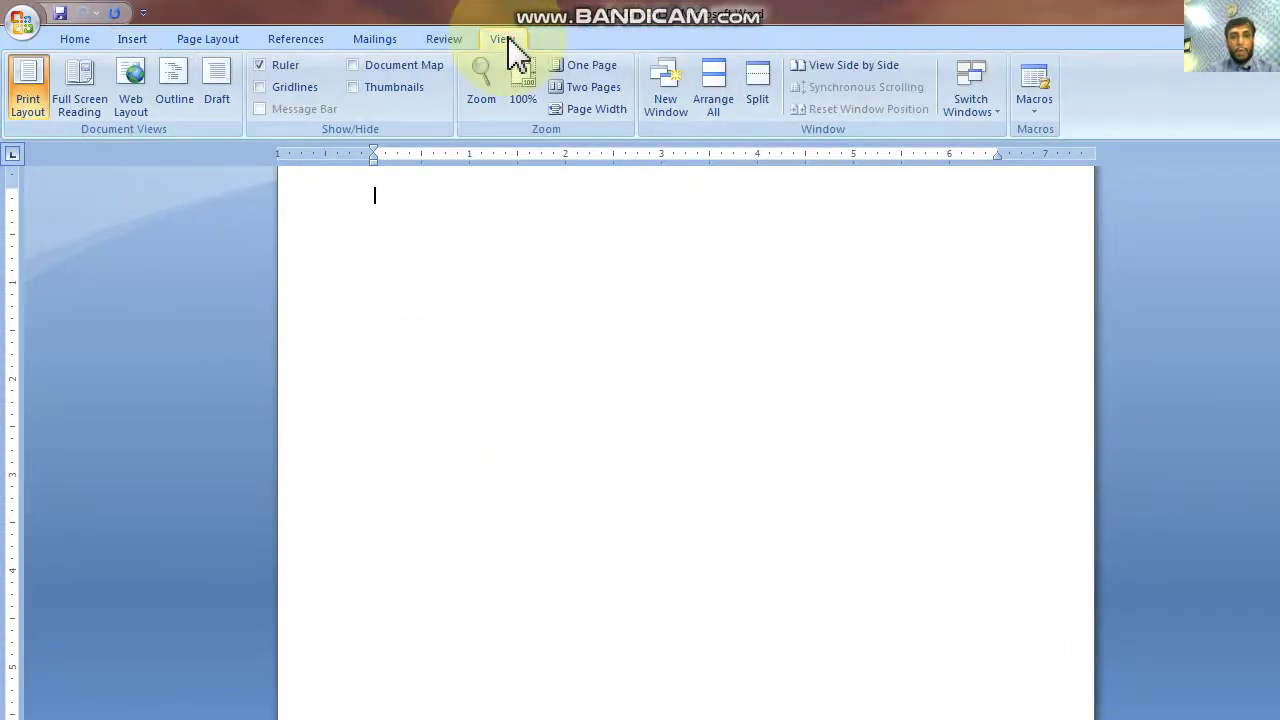
pyautogui.click(482, 95)
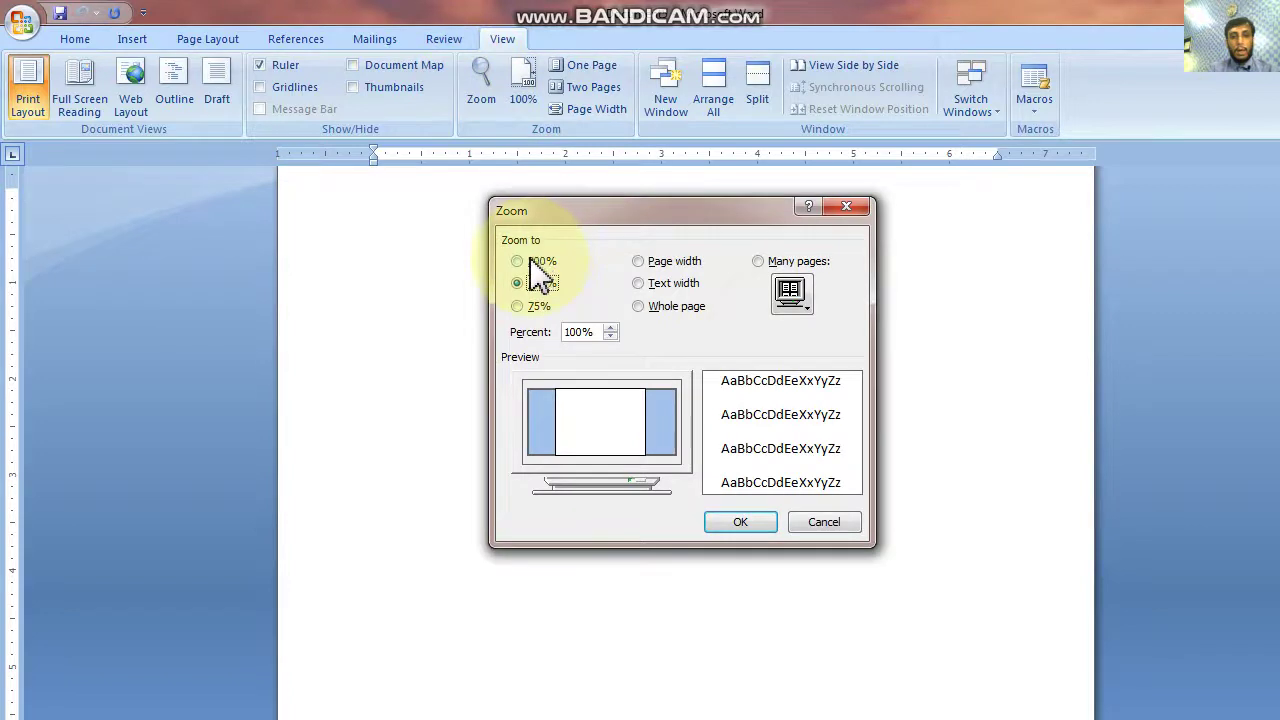
pyautogui.click(531, 262)
pyautogui.click(724, 522)
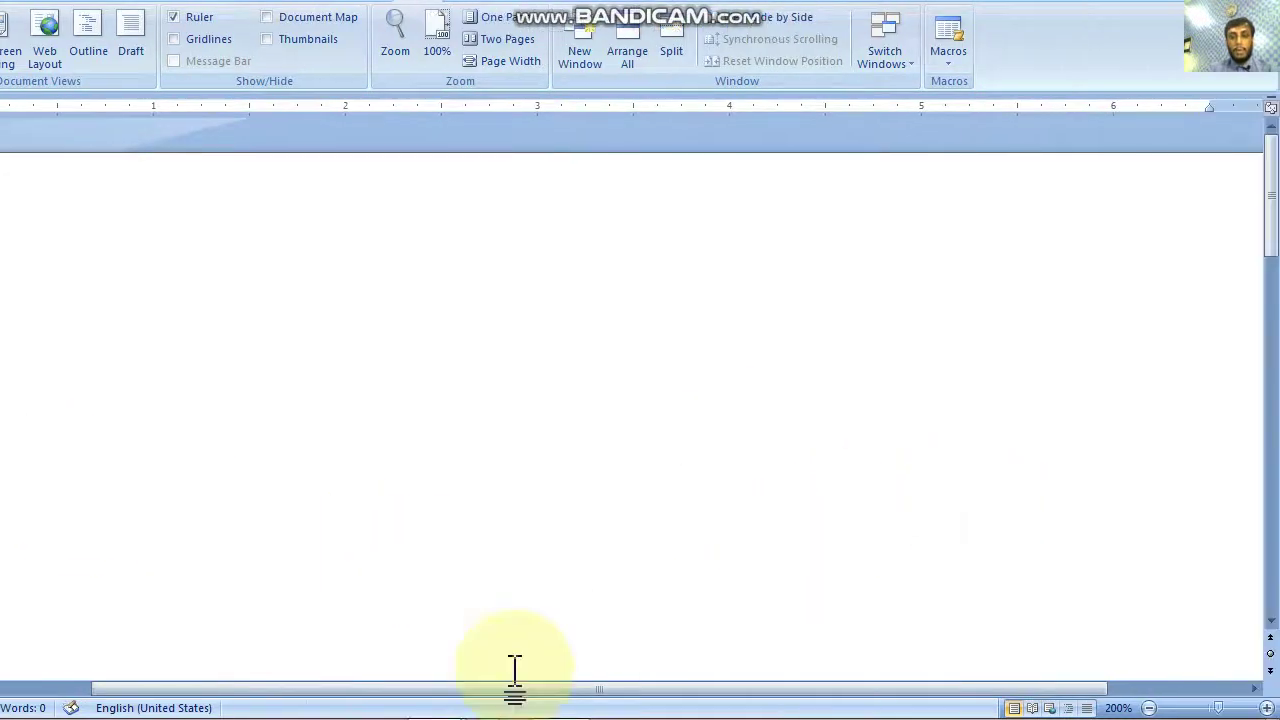
# Step: Look across the width of the enlarged page and down its length
pyautogui.click(166, 689)
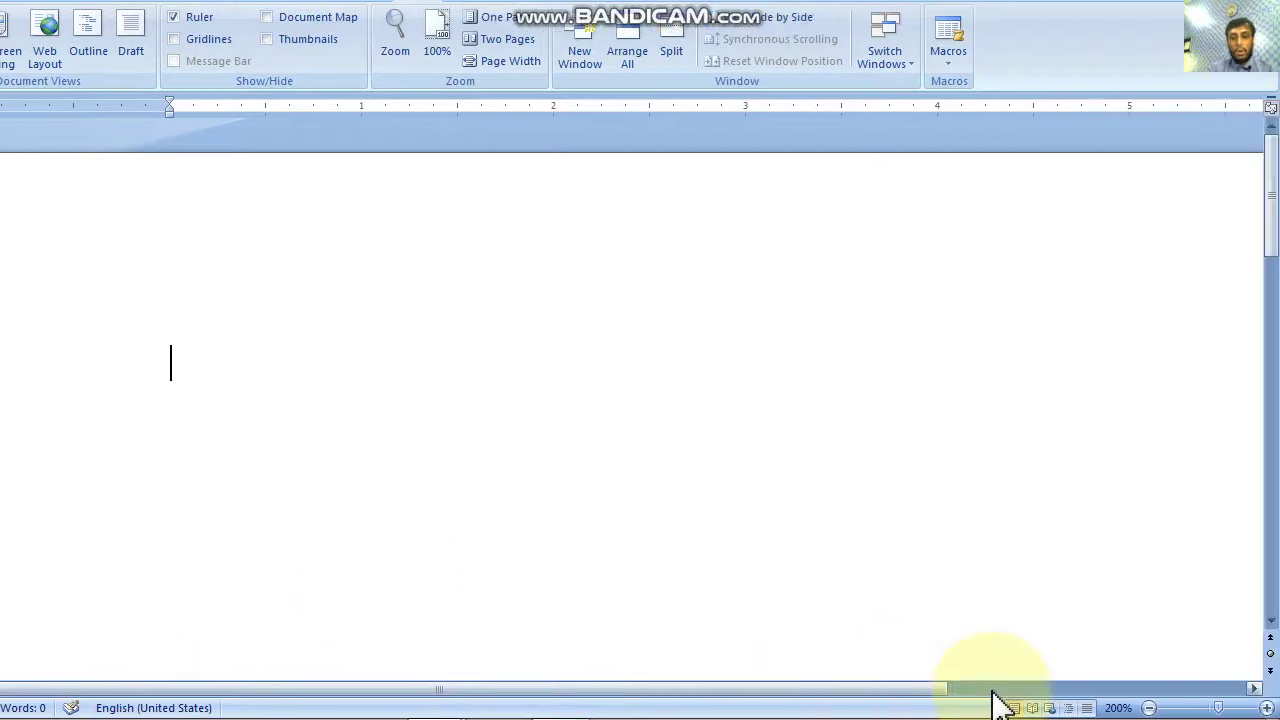
pyautogui.click(993, 689)
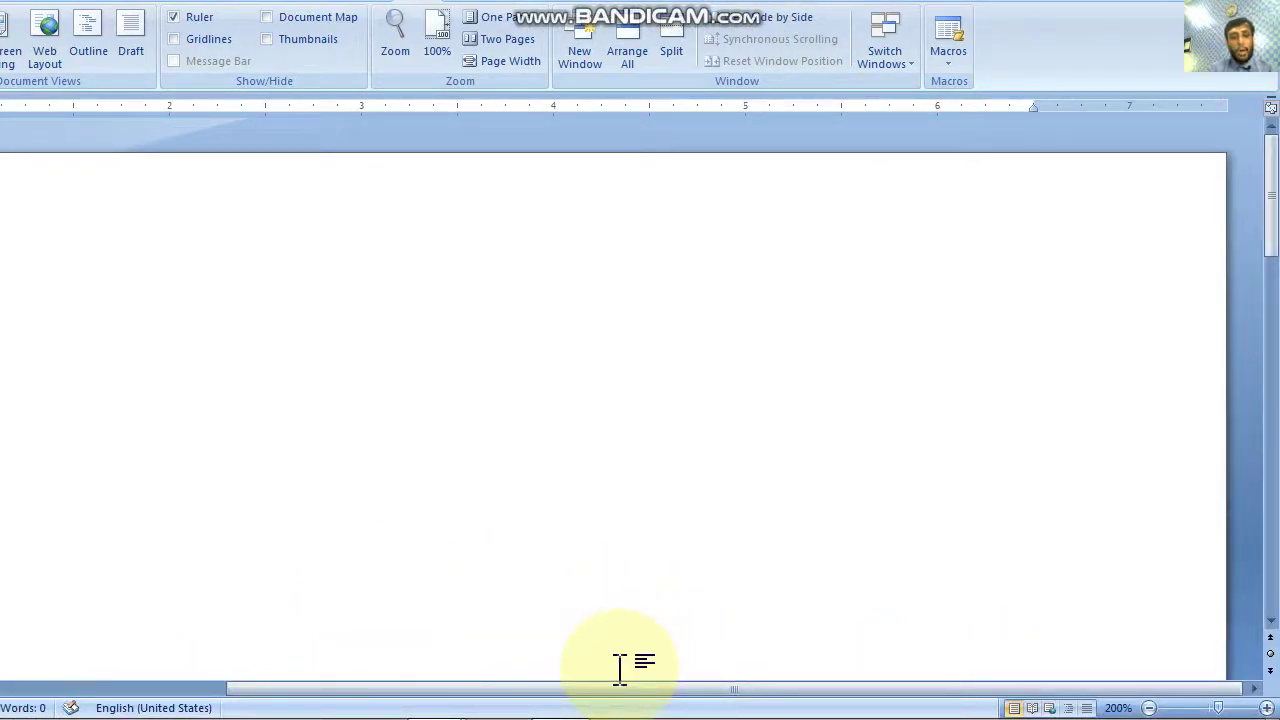
pyautogui.moveTo(1272, 297); pyautogui.dragTo(1275, 410)
pyautogui.click(1276, 400)
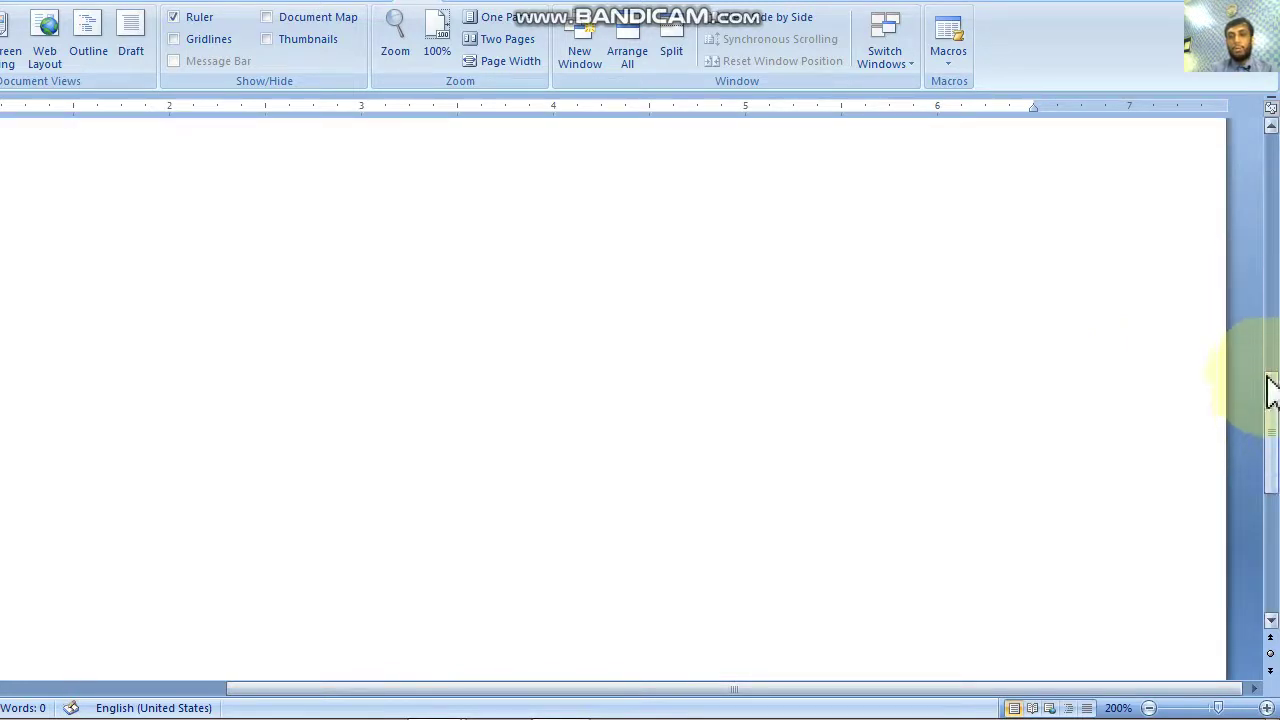
# Step: Look over the blank page at 200% from its upper edge to its lower part
pyautogui.click(1273, 350)
pyautogui.scroll(3, 1275, 337)
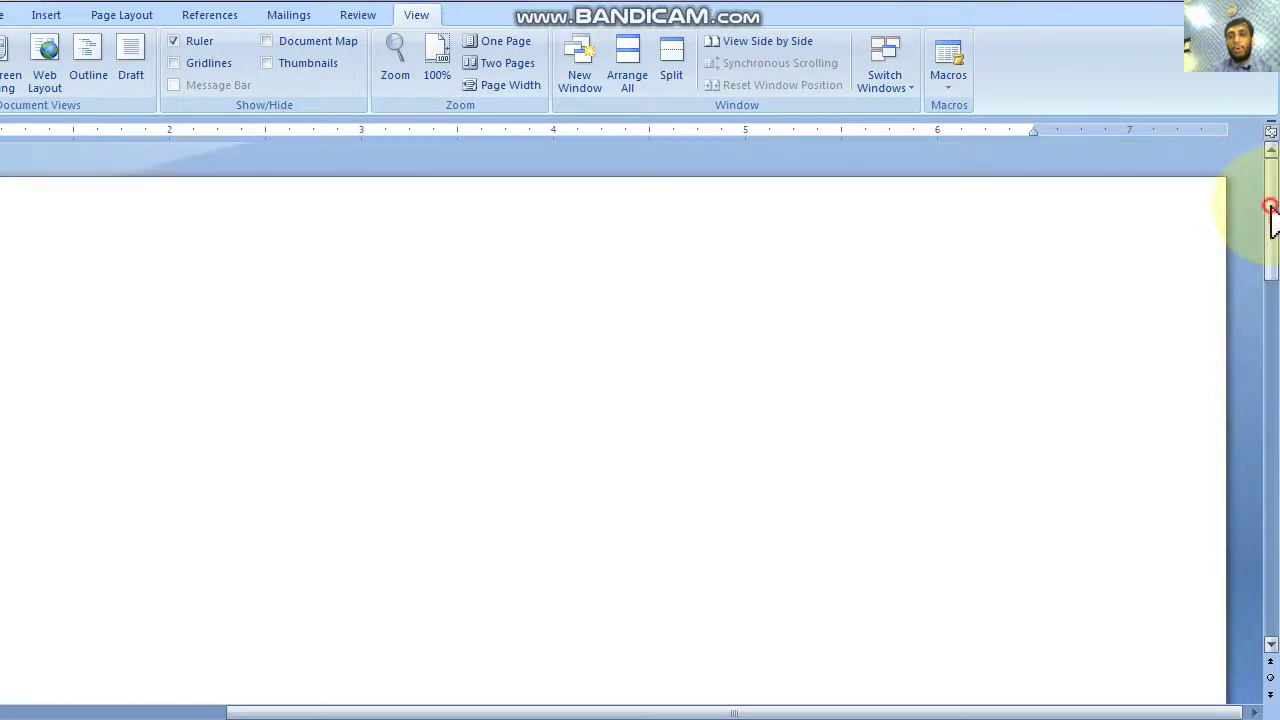
pyautogui.click(1274, 347)
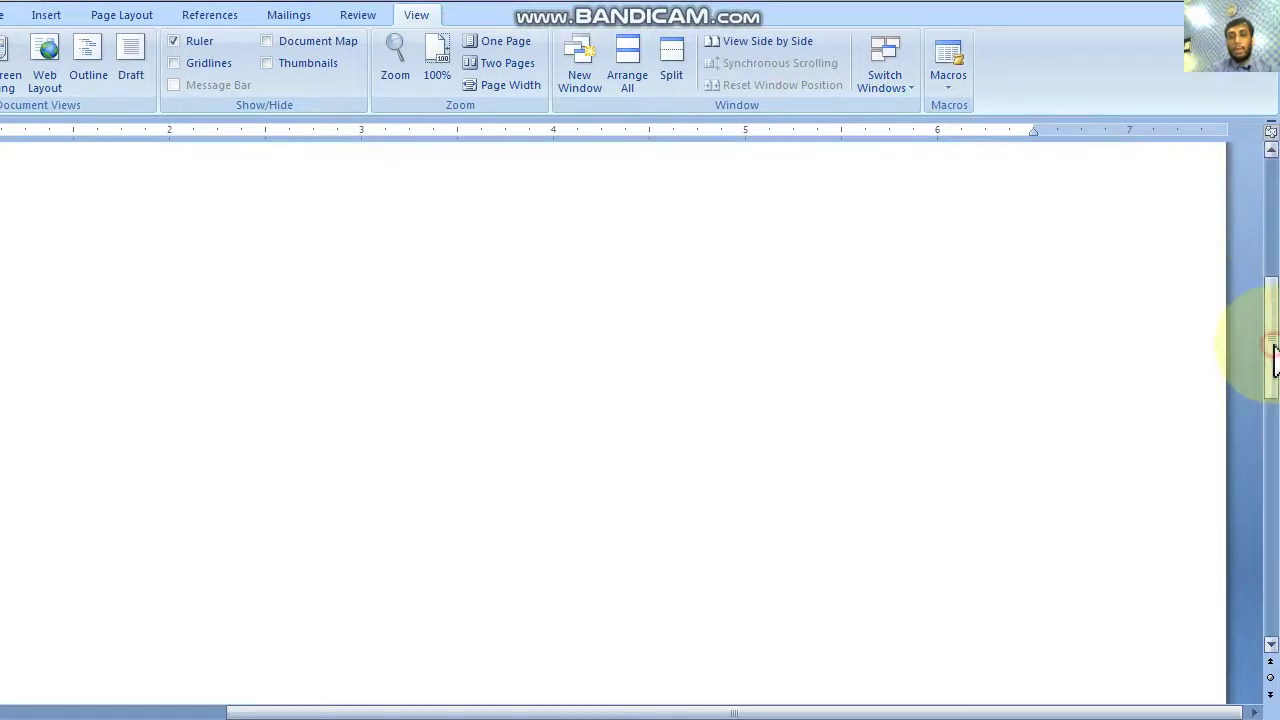
pyautogui.click(1273, 486)
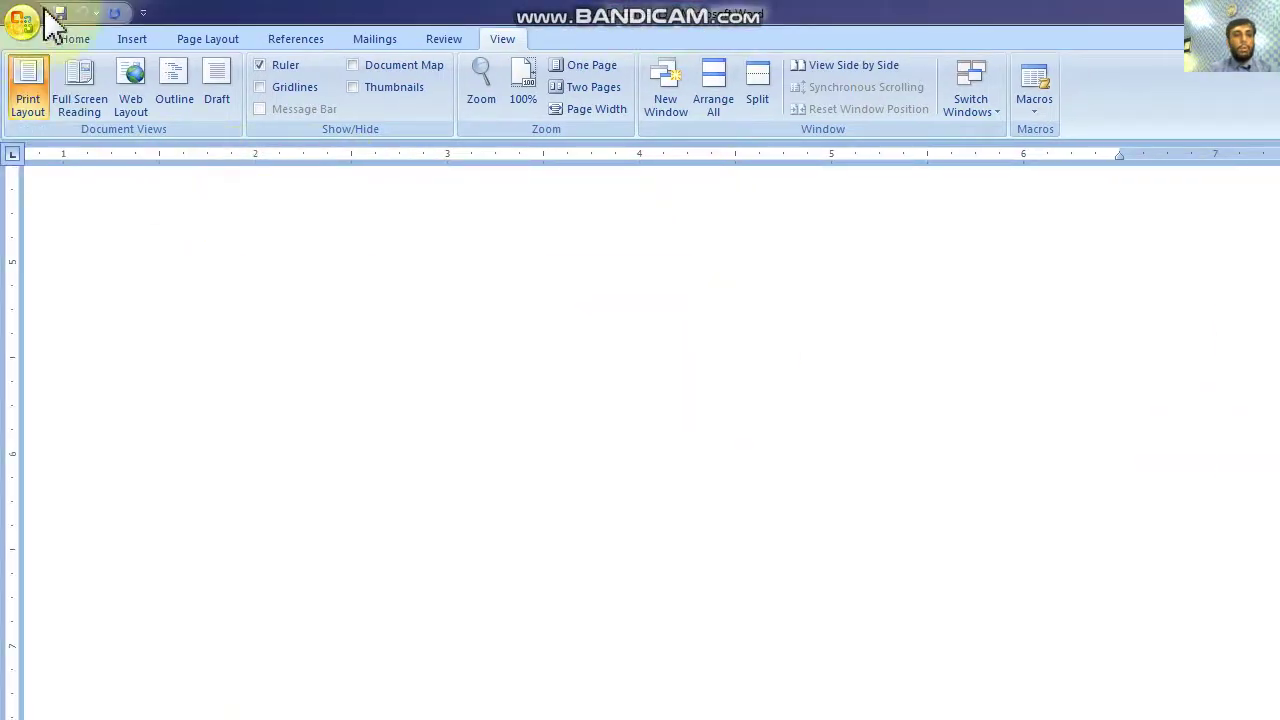
# Step: View the Office menu's commands and its recent documents list, and leave it without choosing anything
pyautogui.click(28, 22)
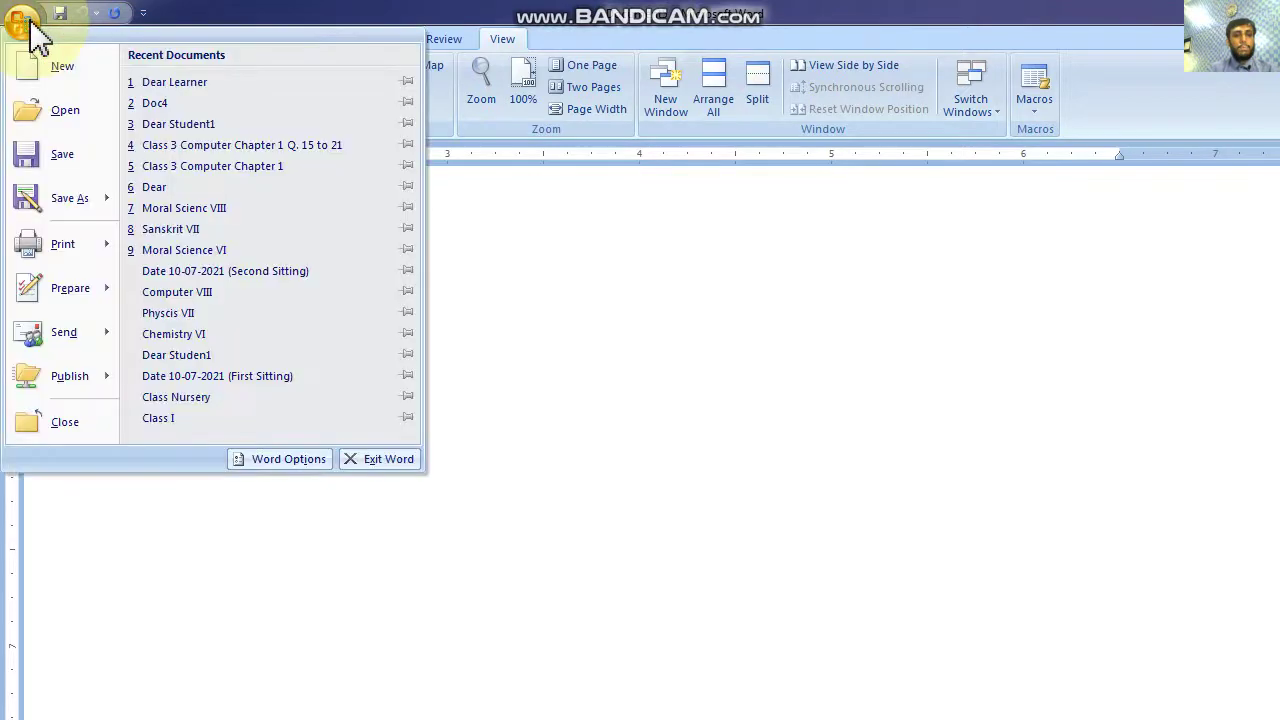
pyautogui.click(487, 20)
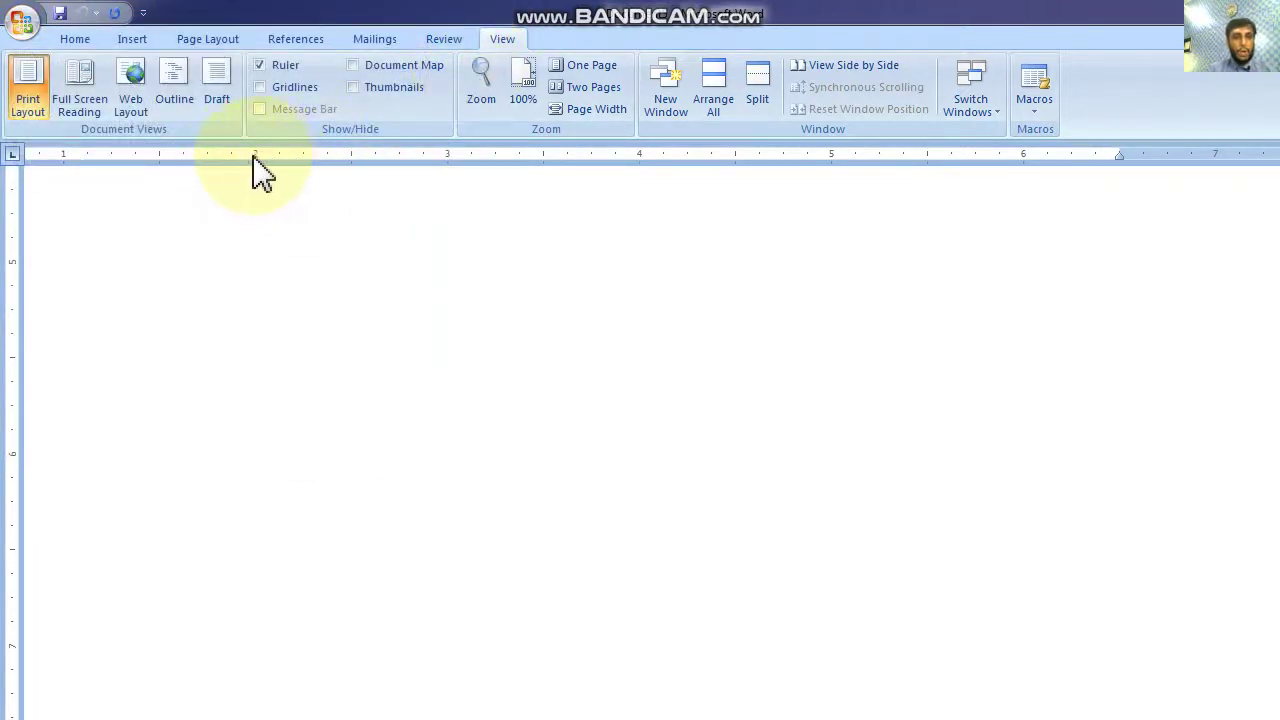
# Step: Set left tab stops at 1 and 2 inches on the horizontal ruler
pyautogui.click(432, 160)
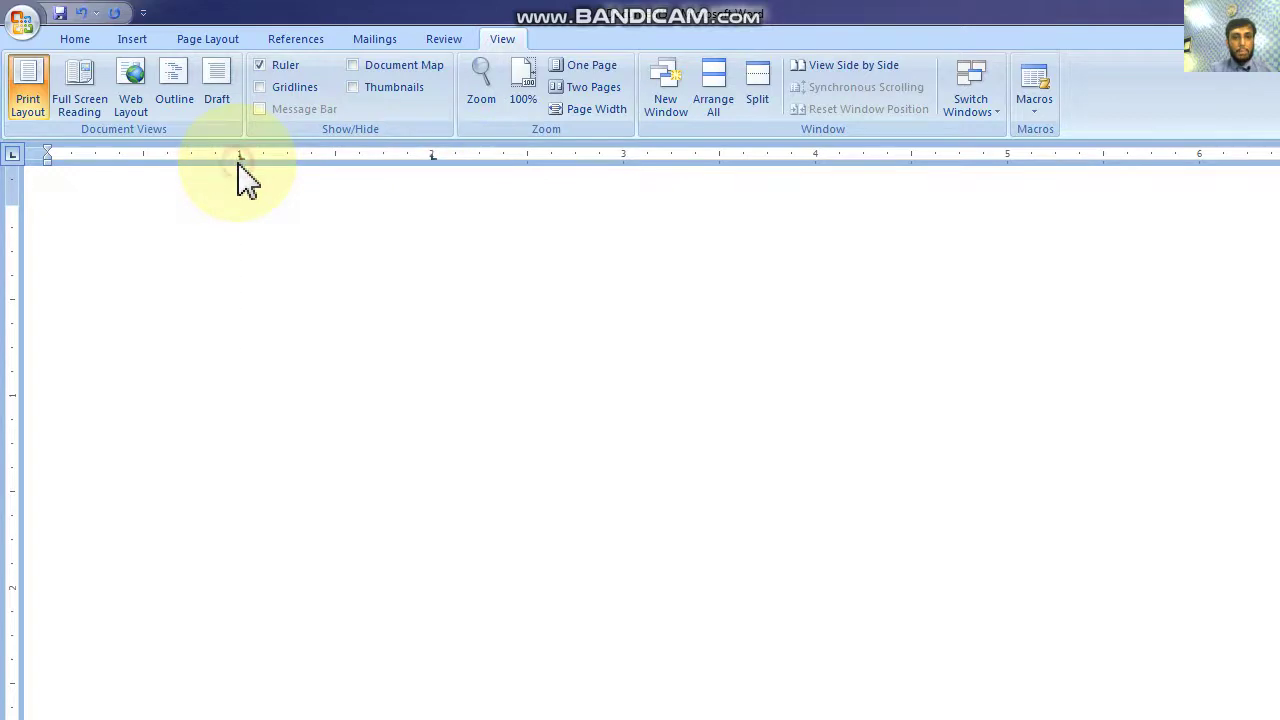
pyautogui.doubleClick(239, 156)
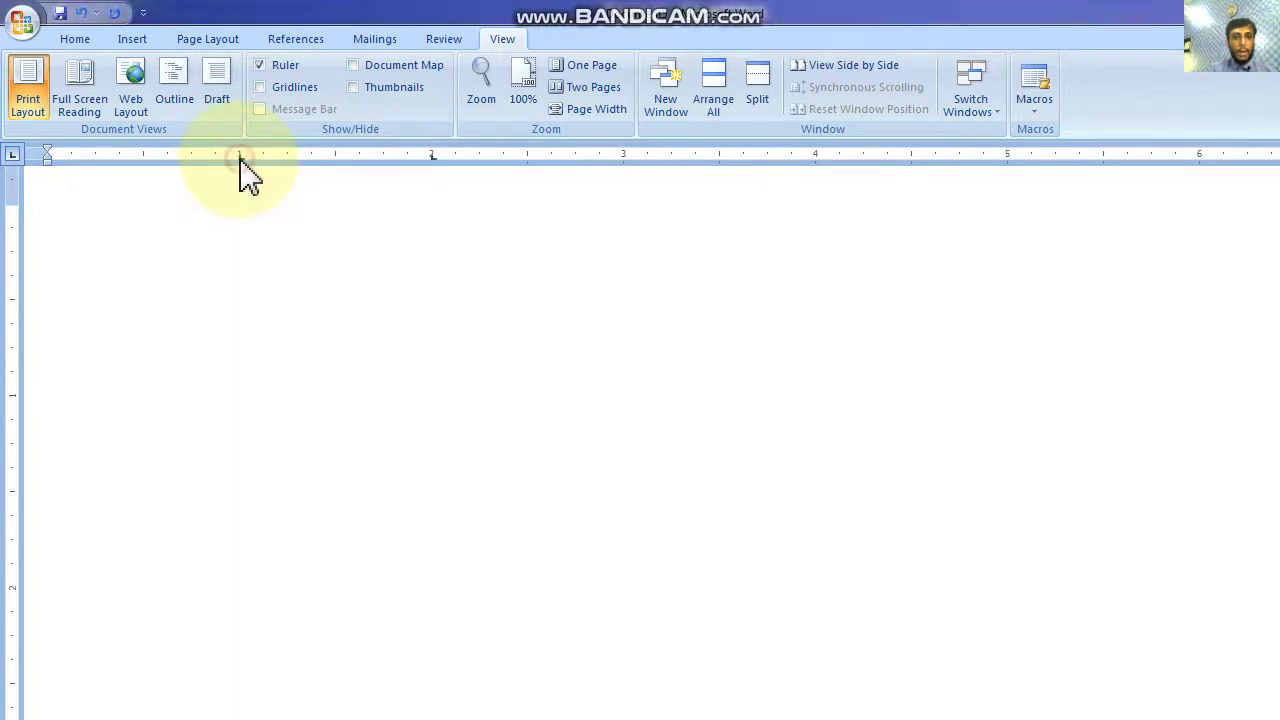
pyautogui.click(783, 524)
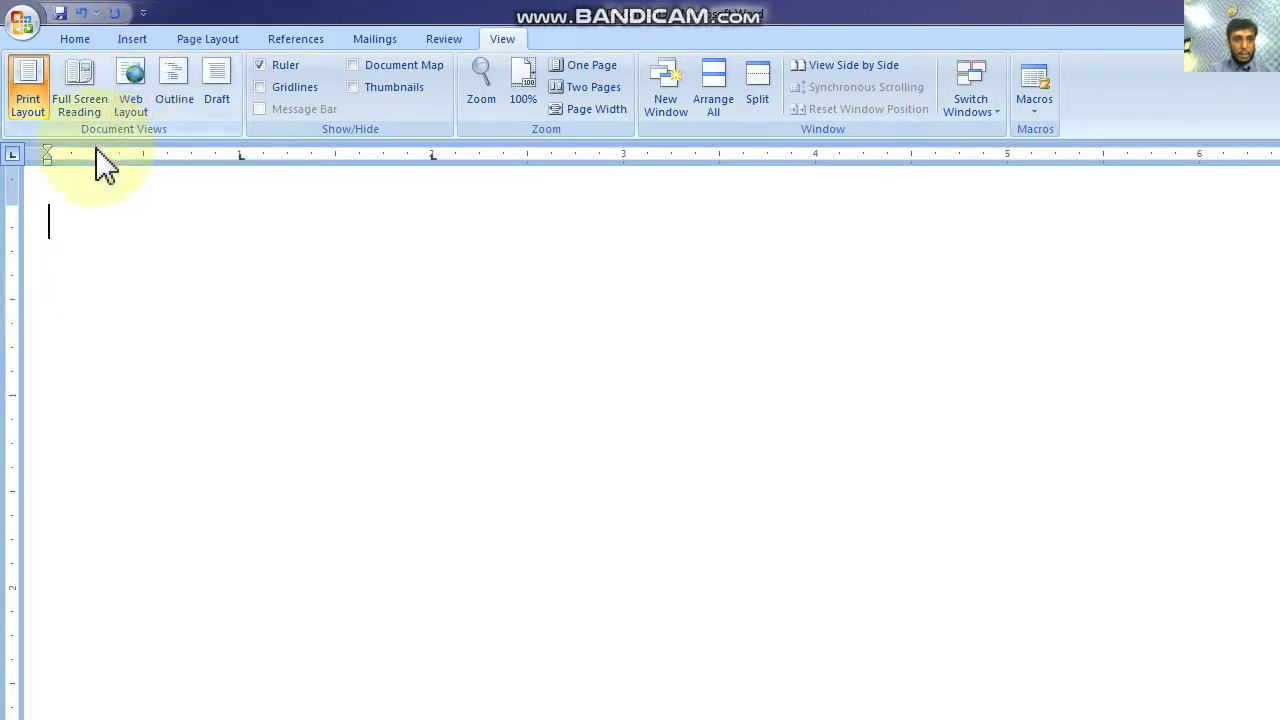
pyautogui.click(240, 156)
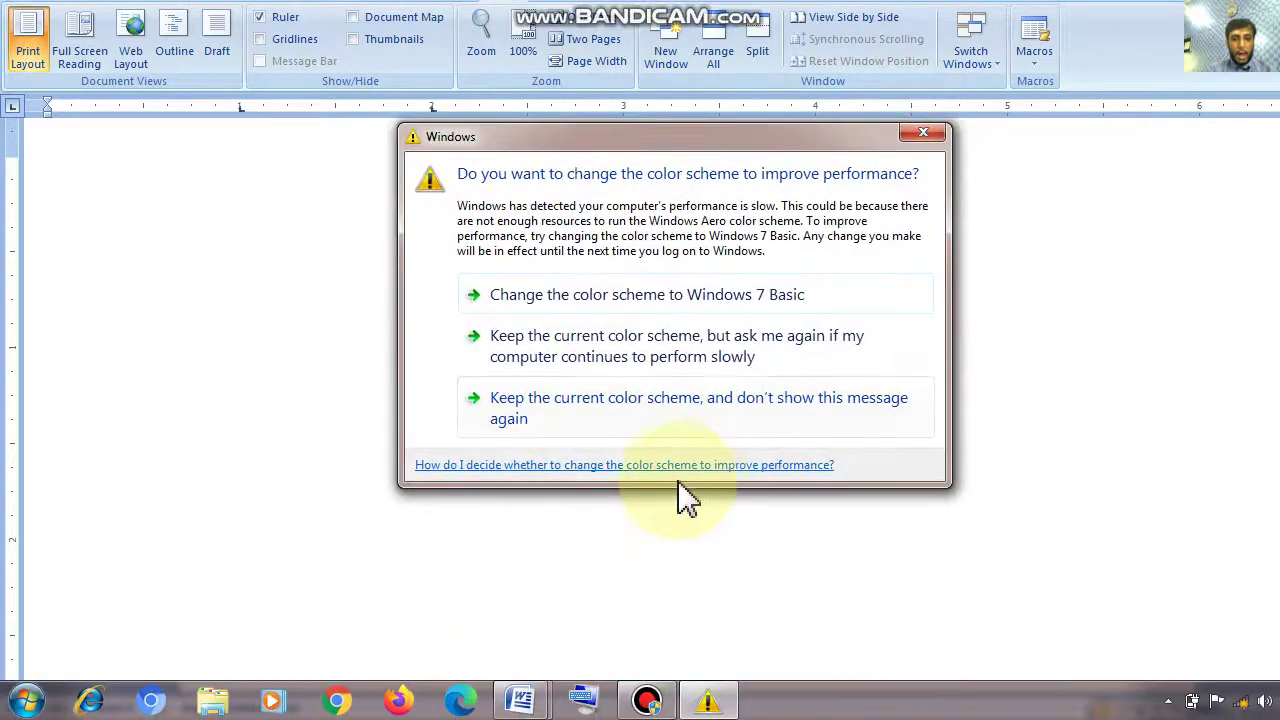
# Step: Keep the current Windows color scheme, asking again if the computer continues to perform slowly
pyautogui.click(700, 360)
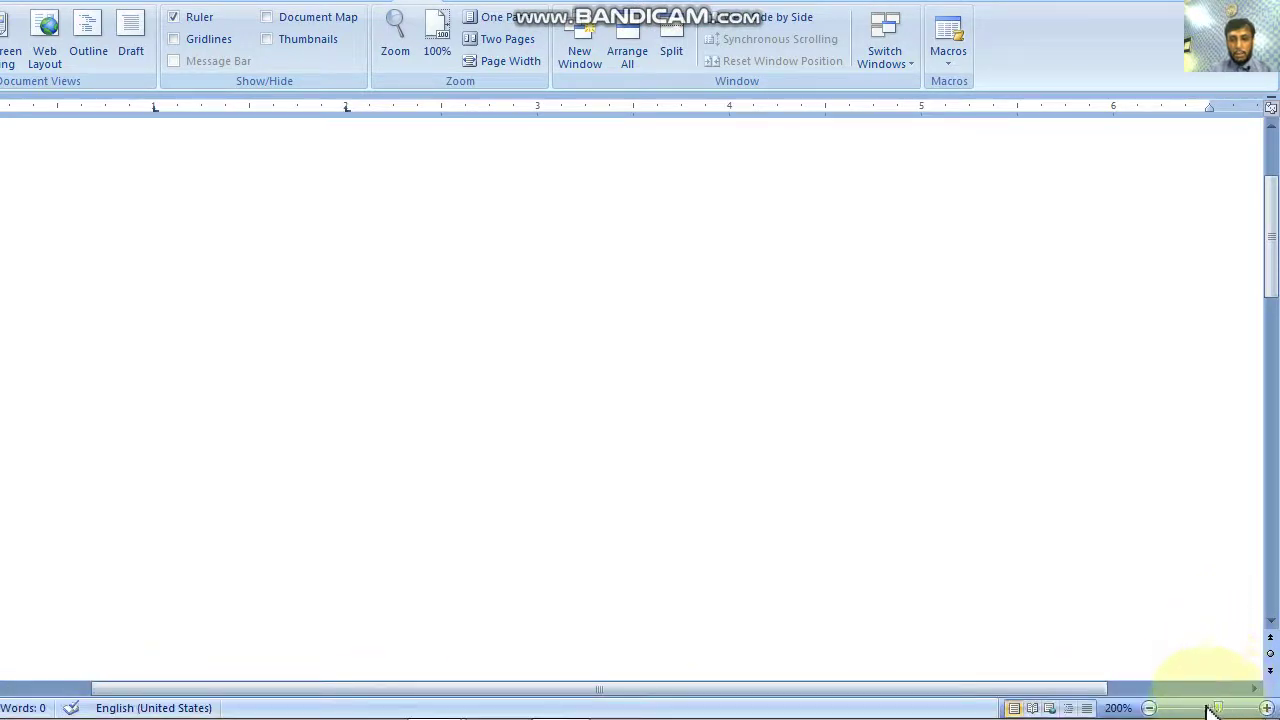
# Step: Try document zoom levels of 77%, 172%, 284% and 46%, and return the page to 100%
pyautogui.moveTo(1210, 708); pyautogui.dragTo(1195, 710)
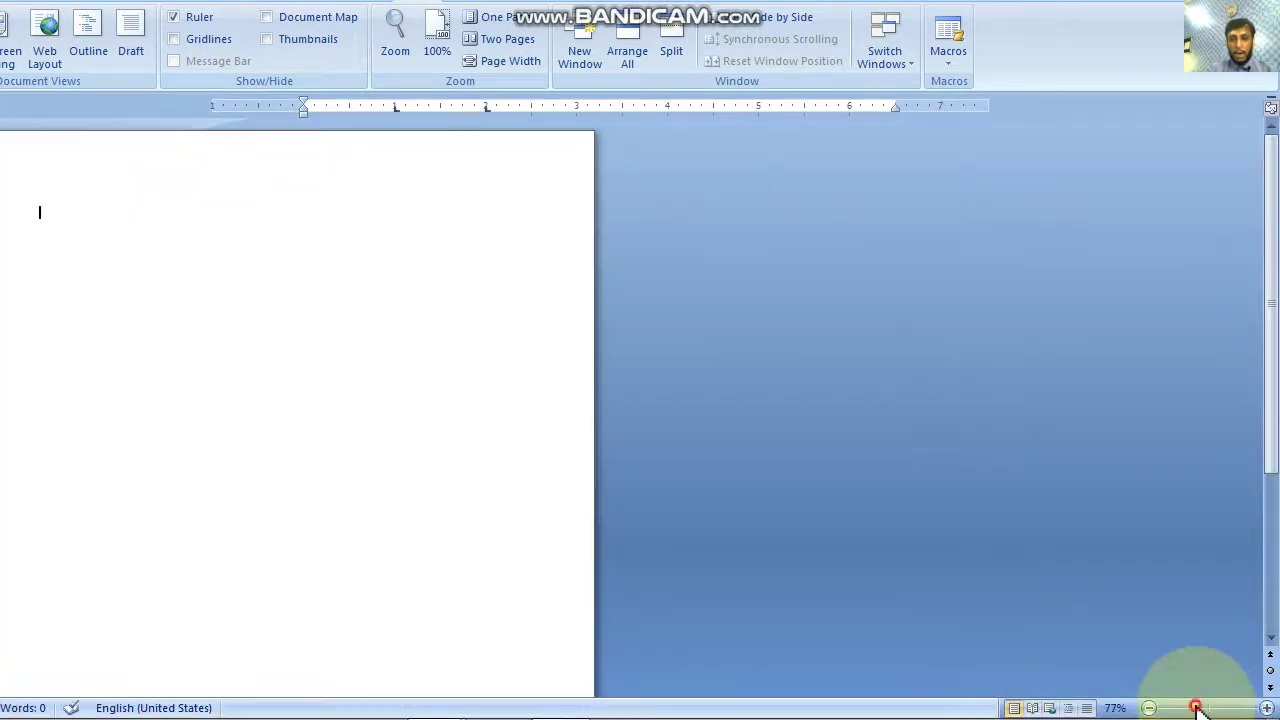
pyautogui.click(1219, 708)
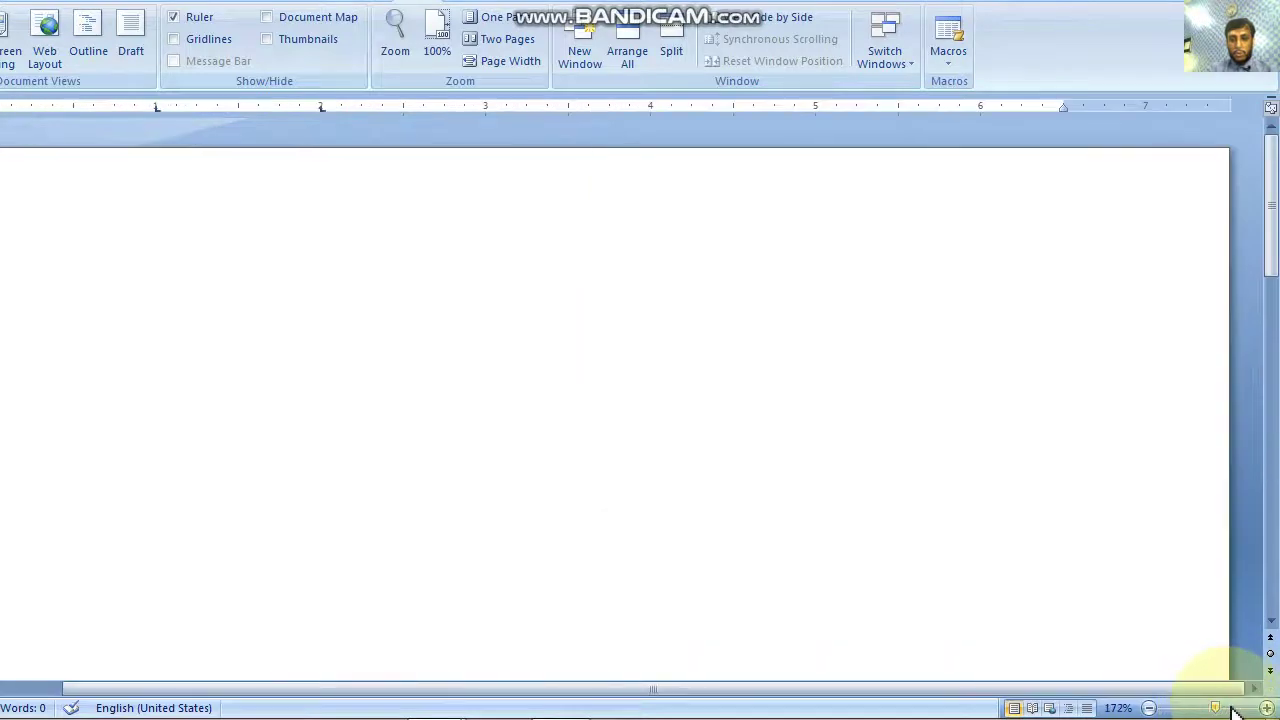
pyautogui.click(1236, 710)
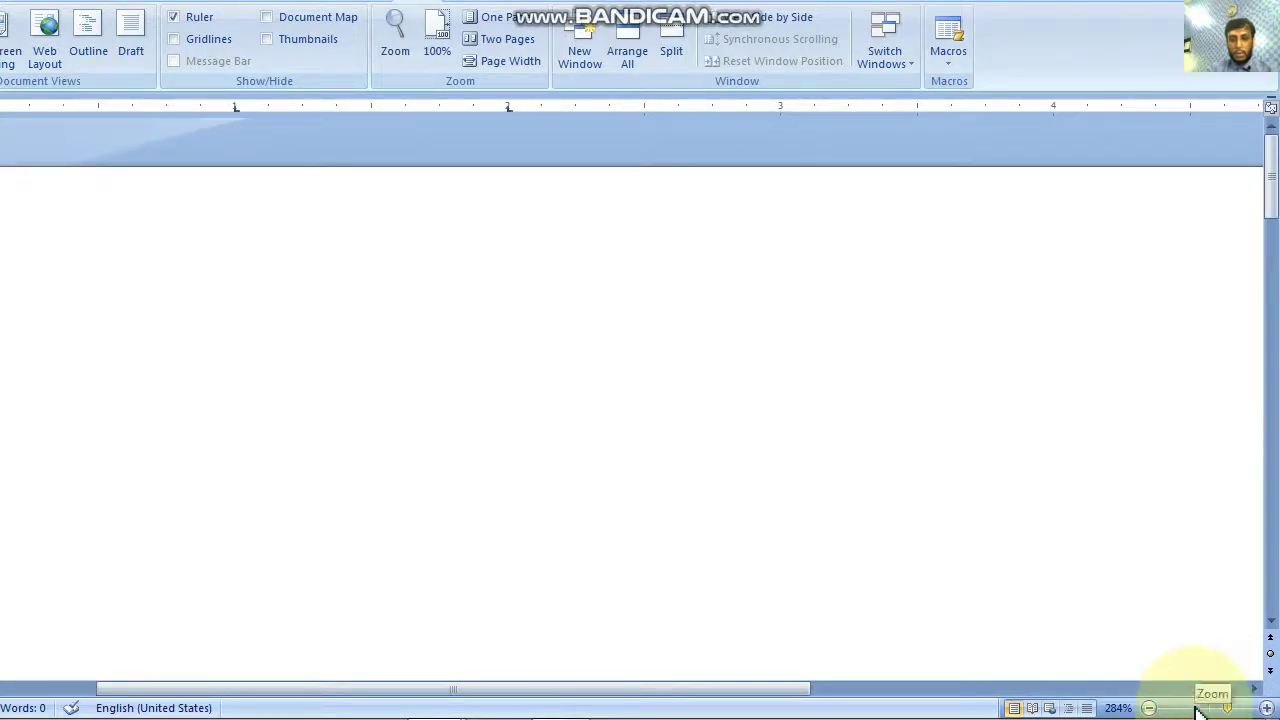
pyautogui.click(1195, 708)
pyautogui.click(1177, 708)
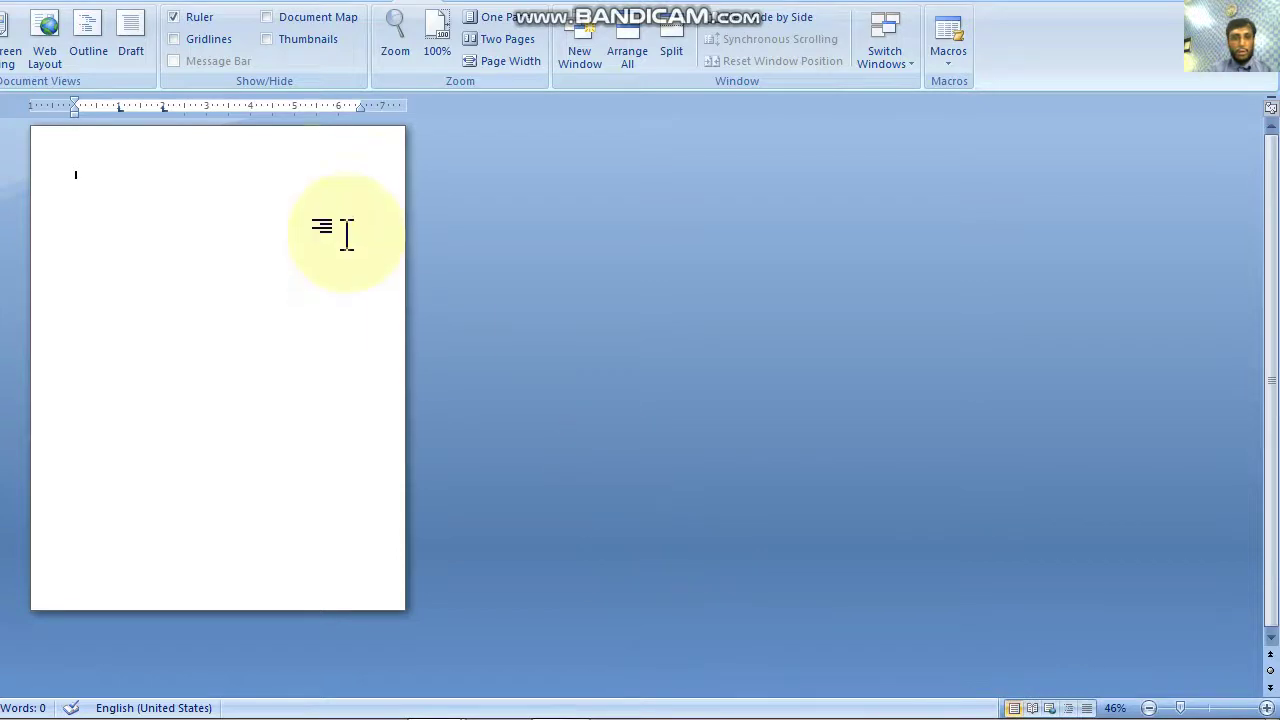
pyautogui.click(446, 82)
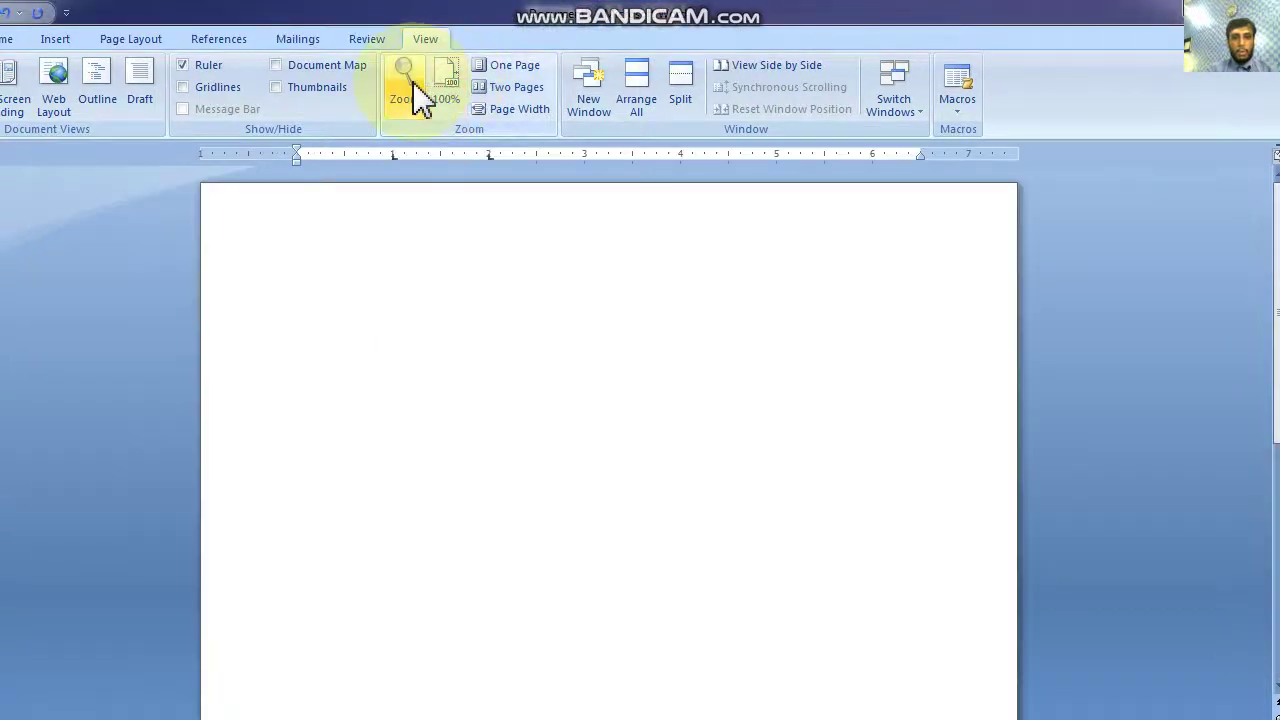
# Step: Compare the 75% and 200% presets in the Zoom dialog, and apply the Page width zoom
pyautogui.click(410, 85)
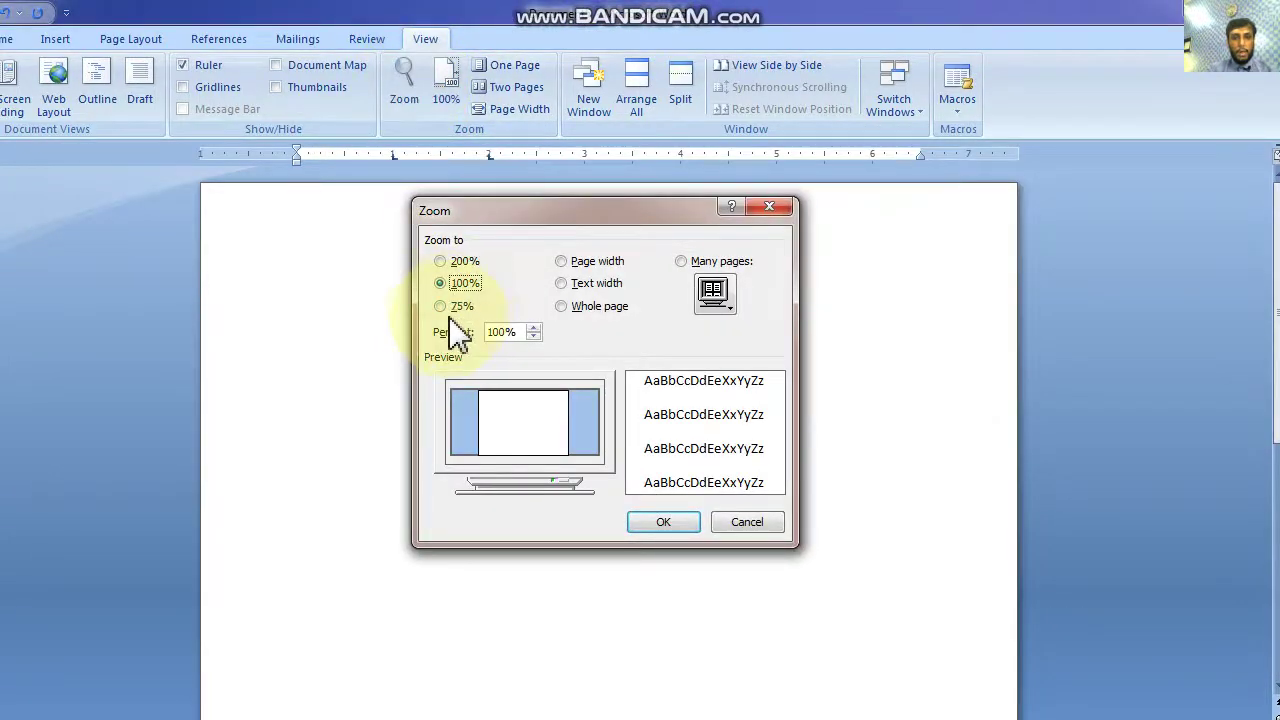
pyautogui.click(441, 306)
pyautogui.click(441, 261)
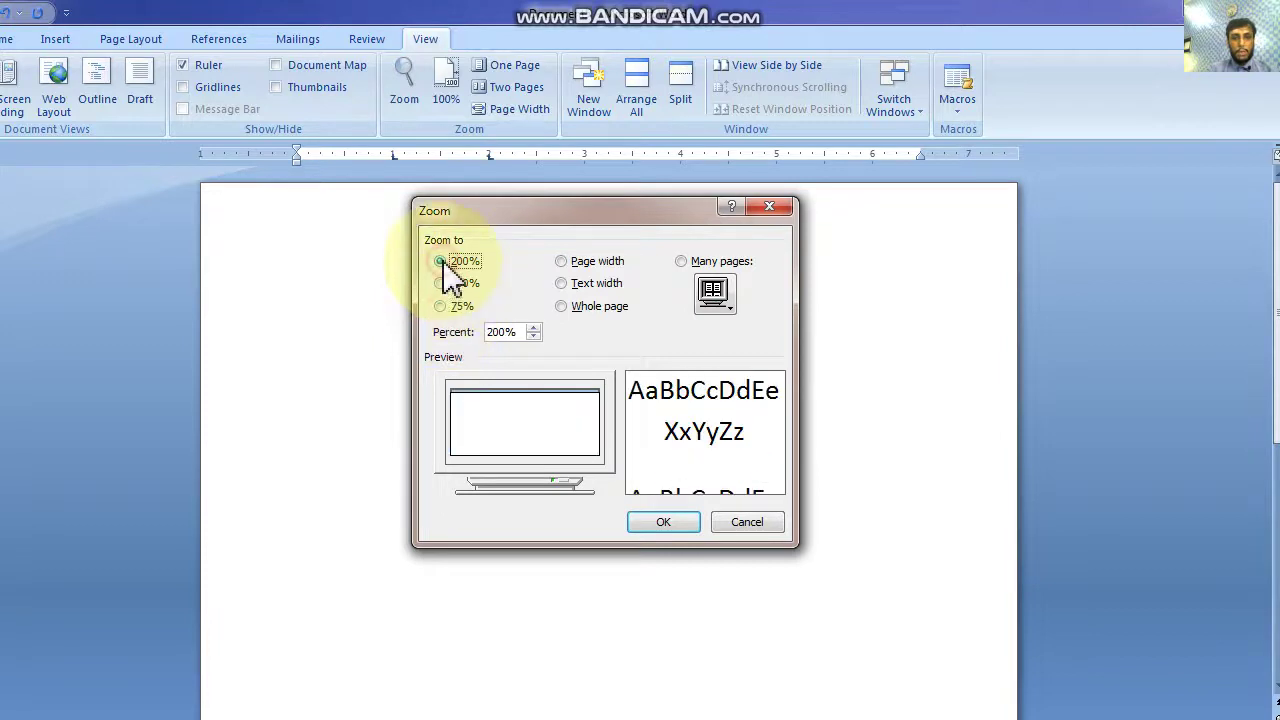
pyautogui.click(574, 264)
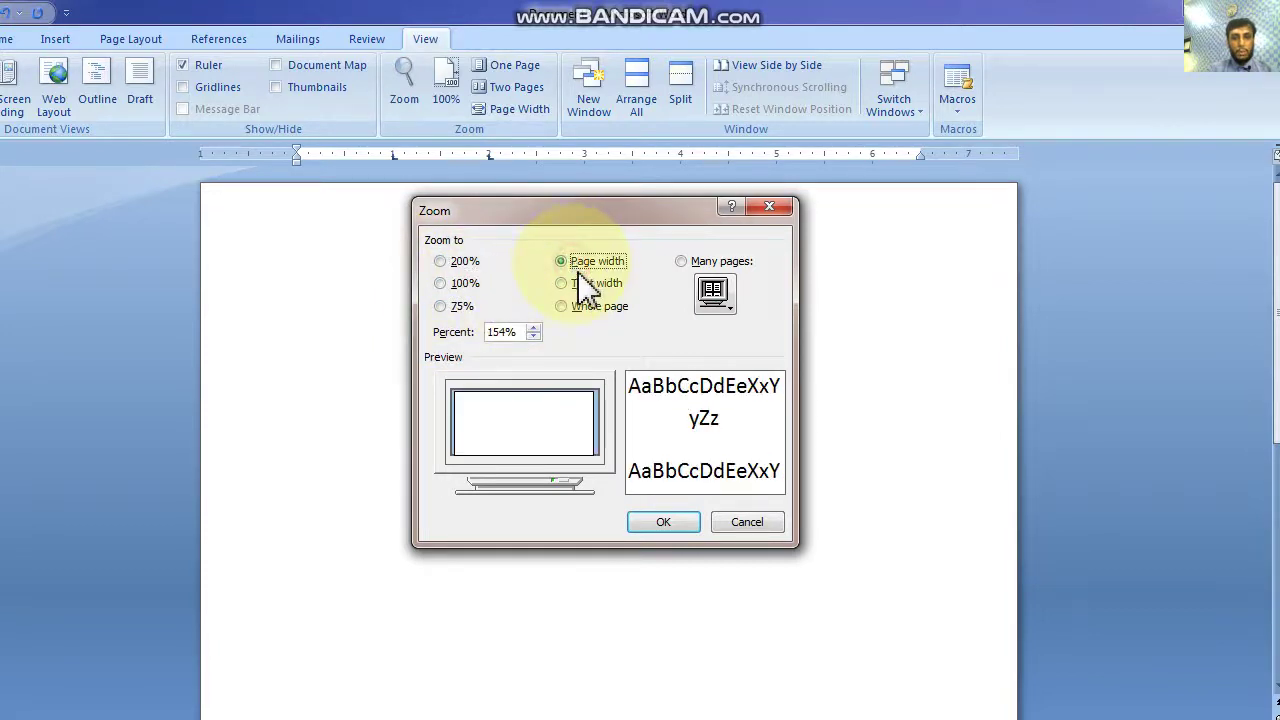
pyautogui.click(676, 522)
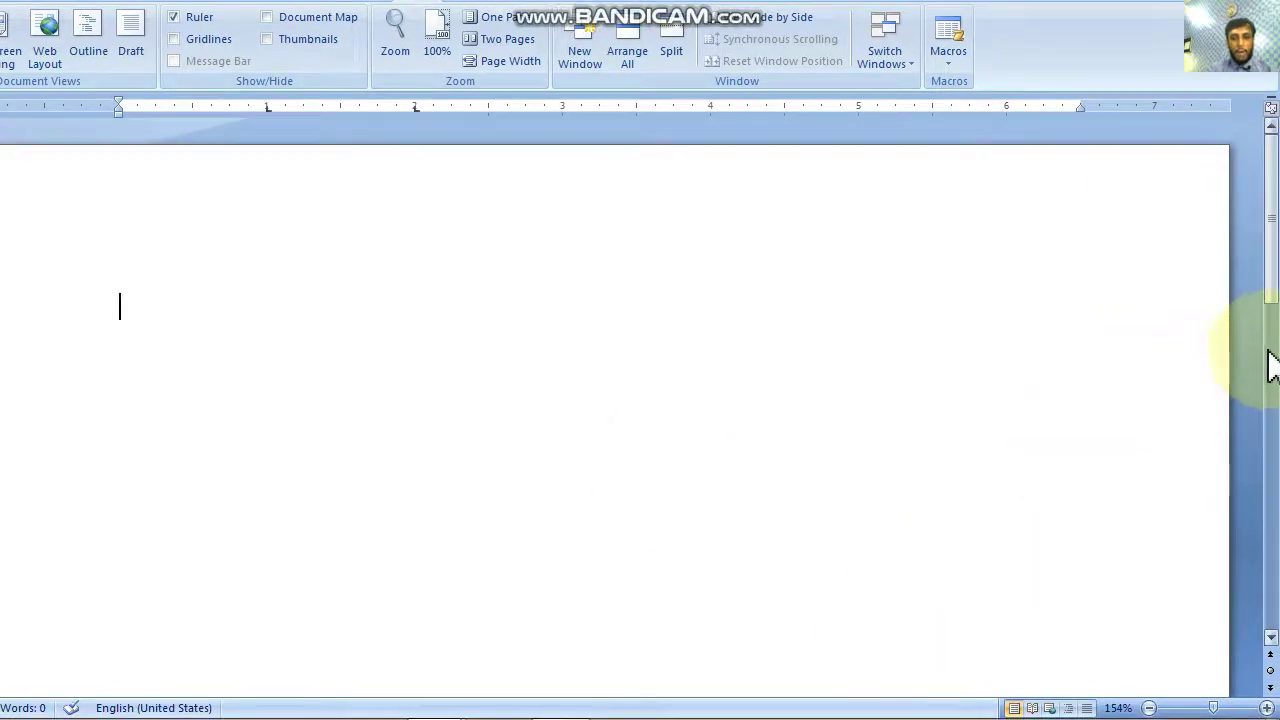
# Step: Look down the page at page-width zoom to its lower end and back up to its start
pyautogui.click(1270, 349)
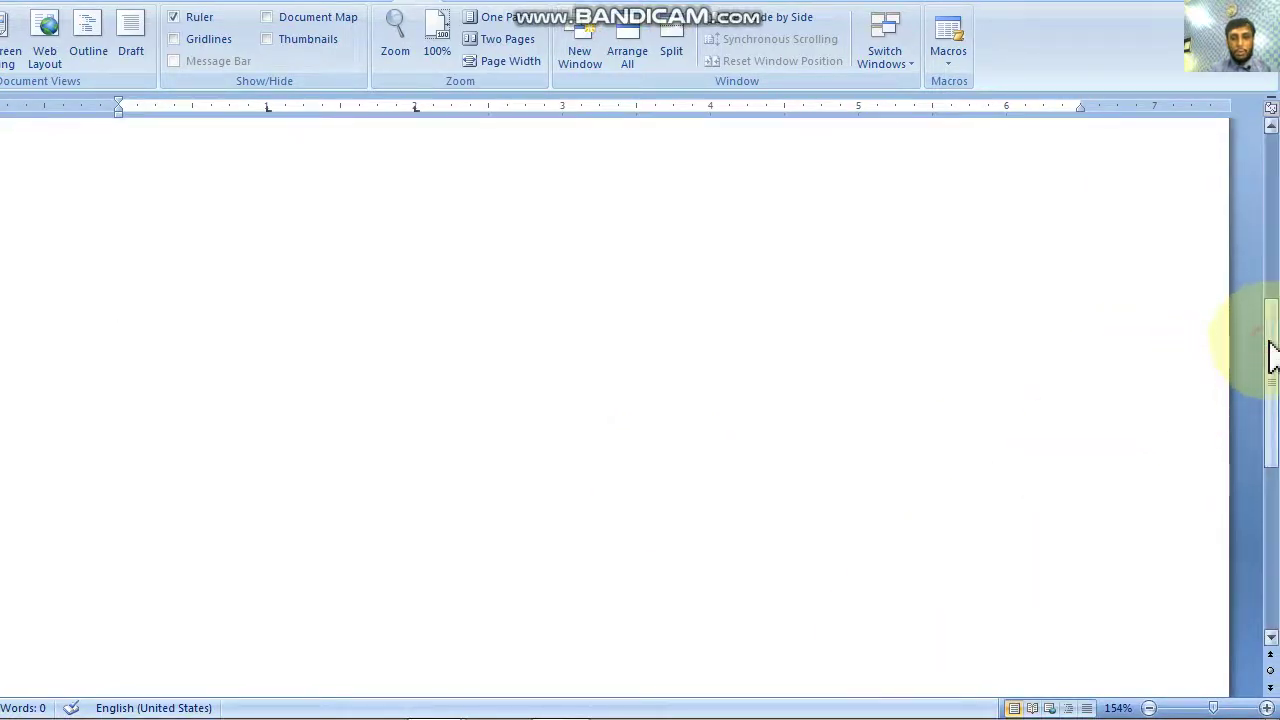
pyautogui.click(1270, 505)
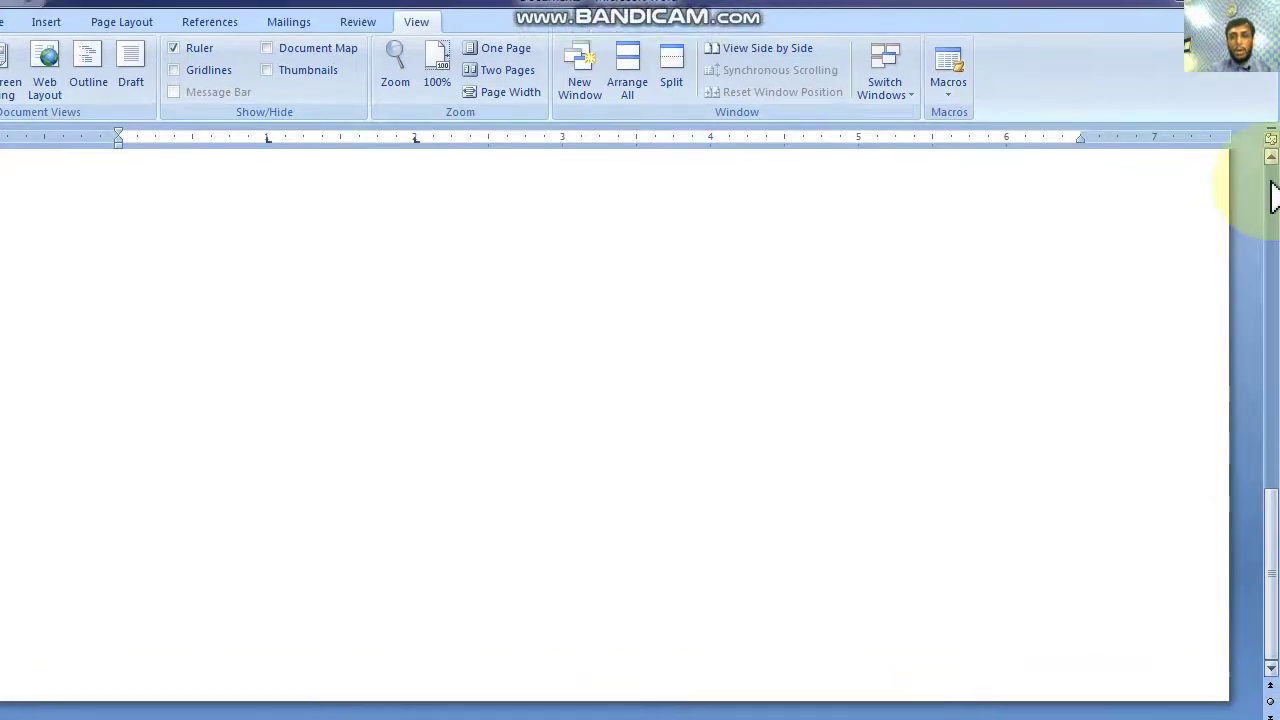
pyautogui.click(1273, 217)
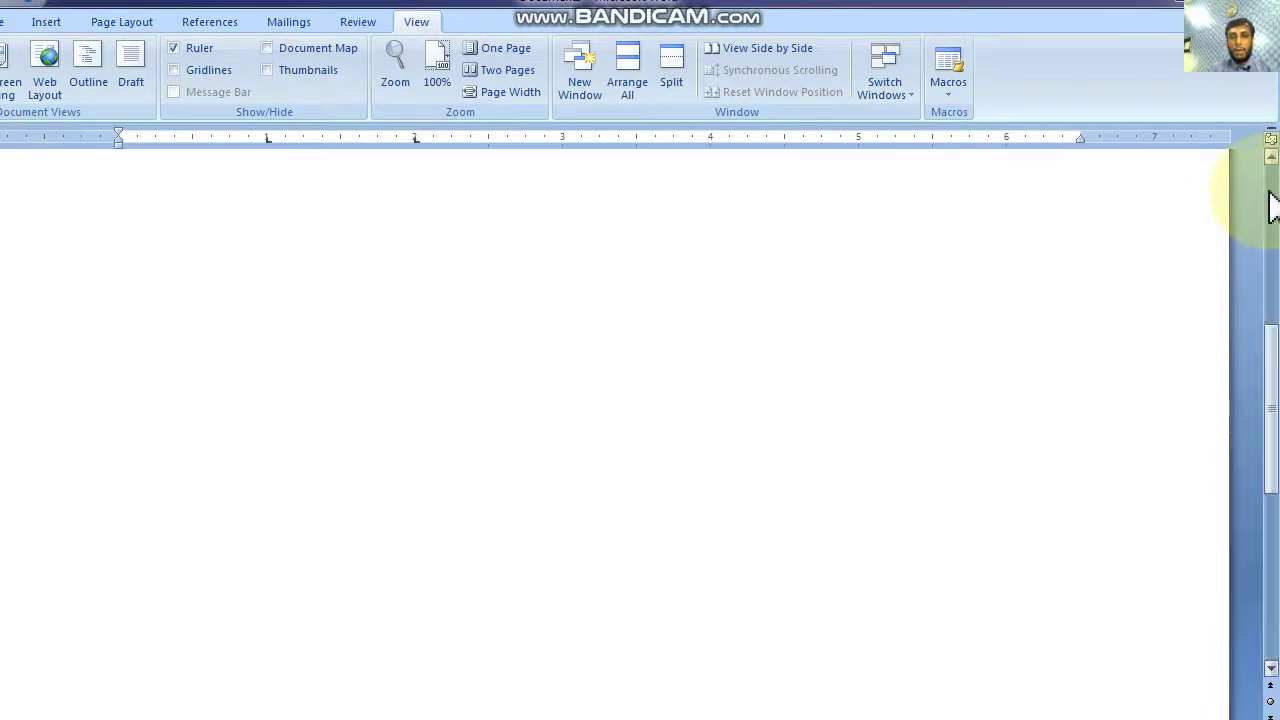
pyautogui.click(1273, 205)
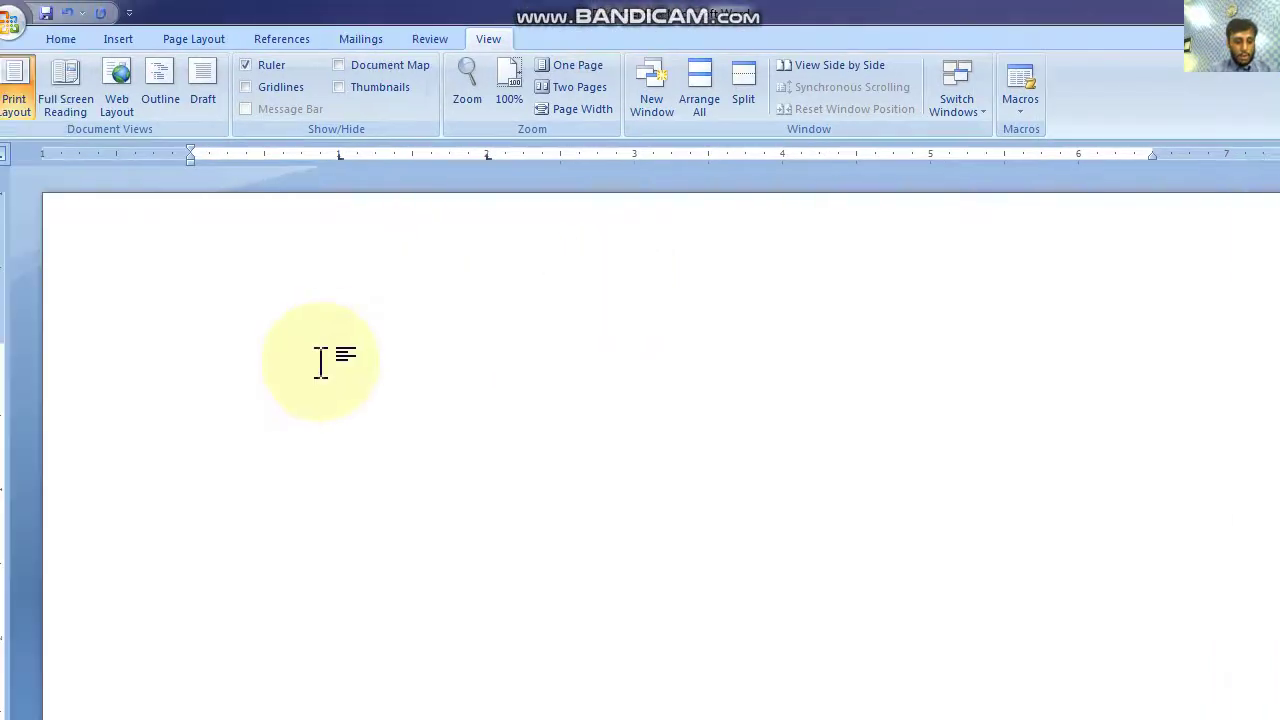
# Step: Create a new blank document
pyautogui.click(22, 18)
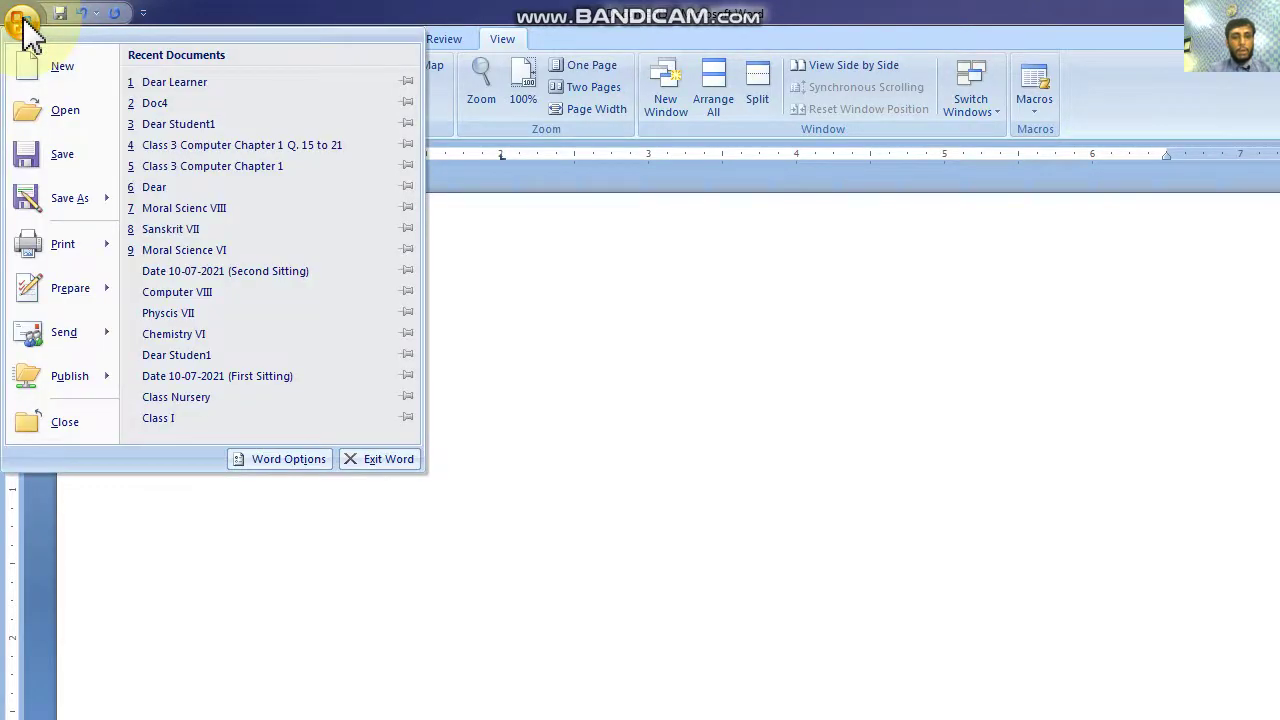
pyautogui.click(24, 22)
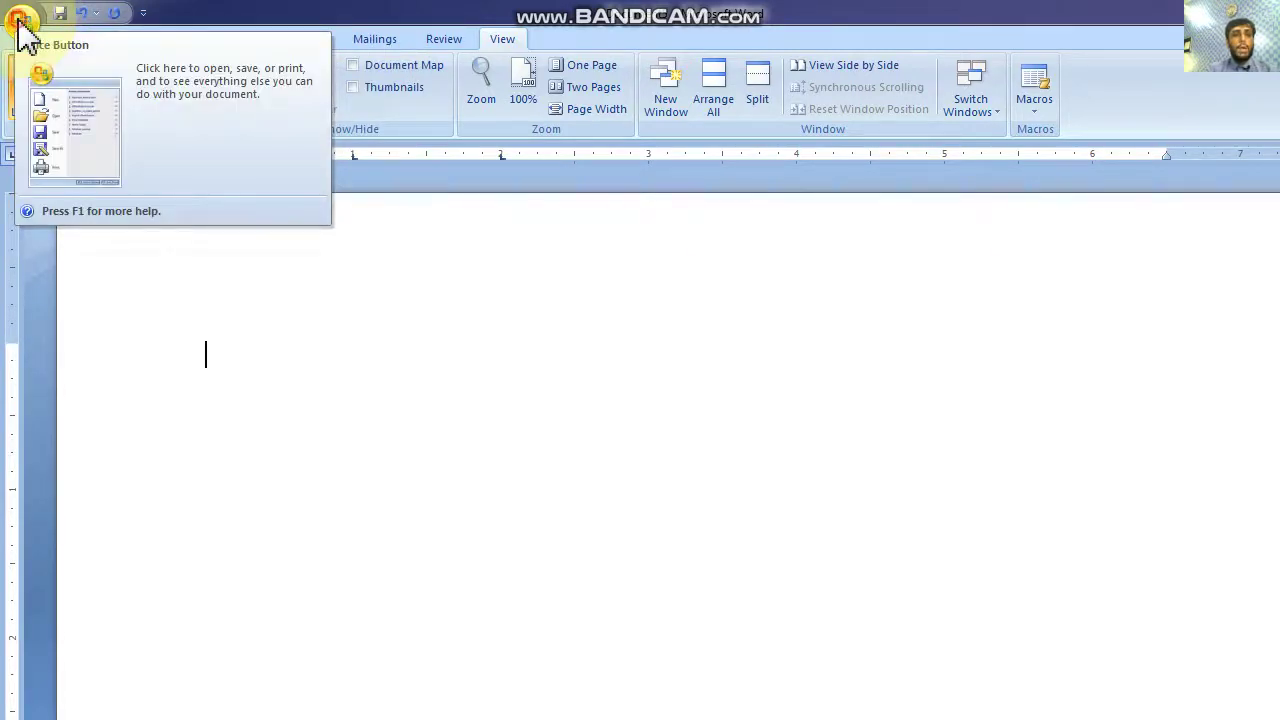
pyautogui.click(22, 22)
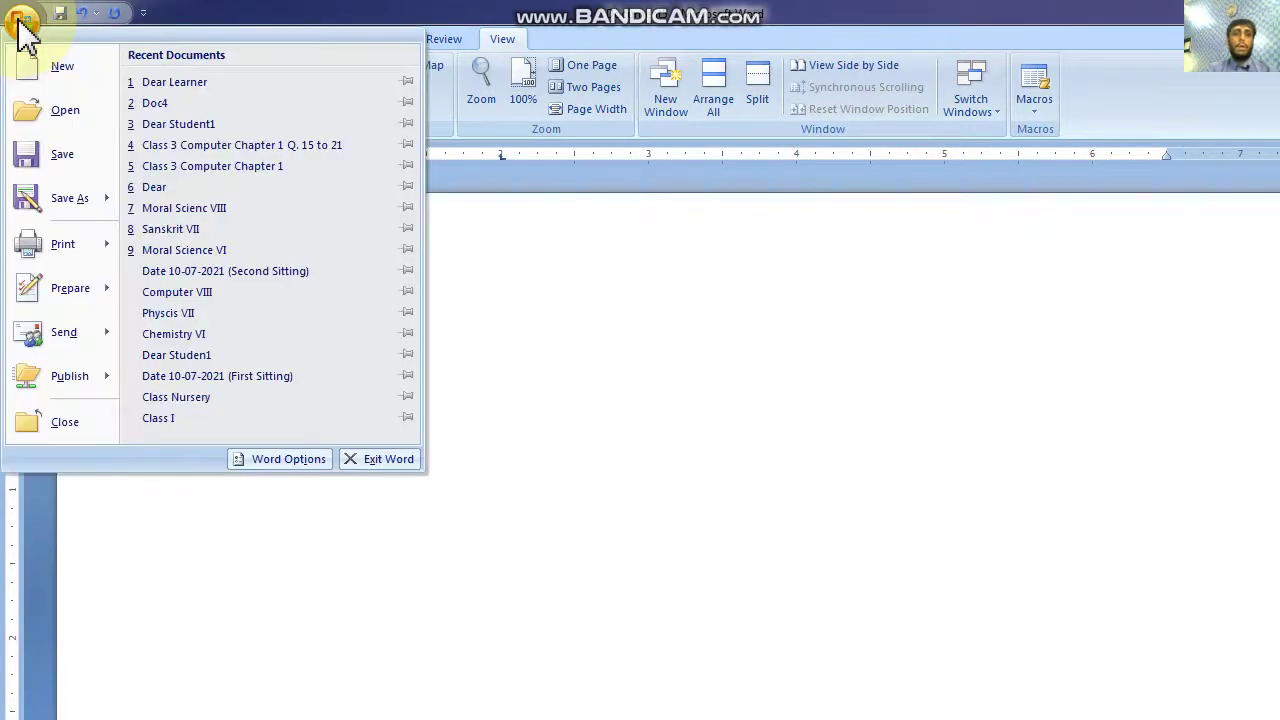
pyautogui.click(74, 82)
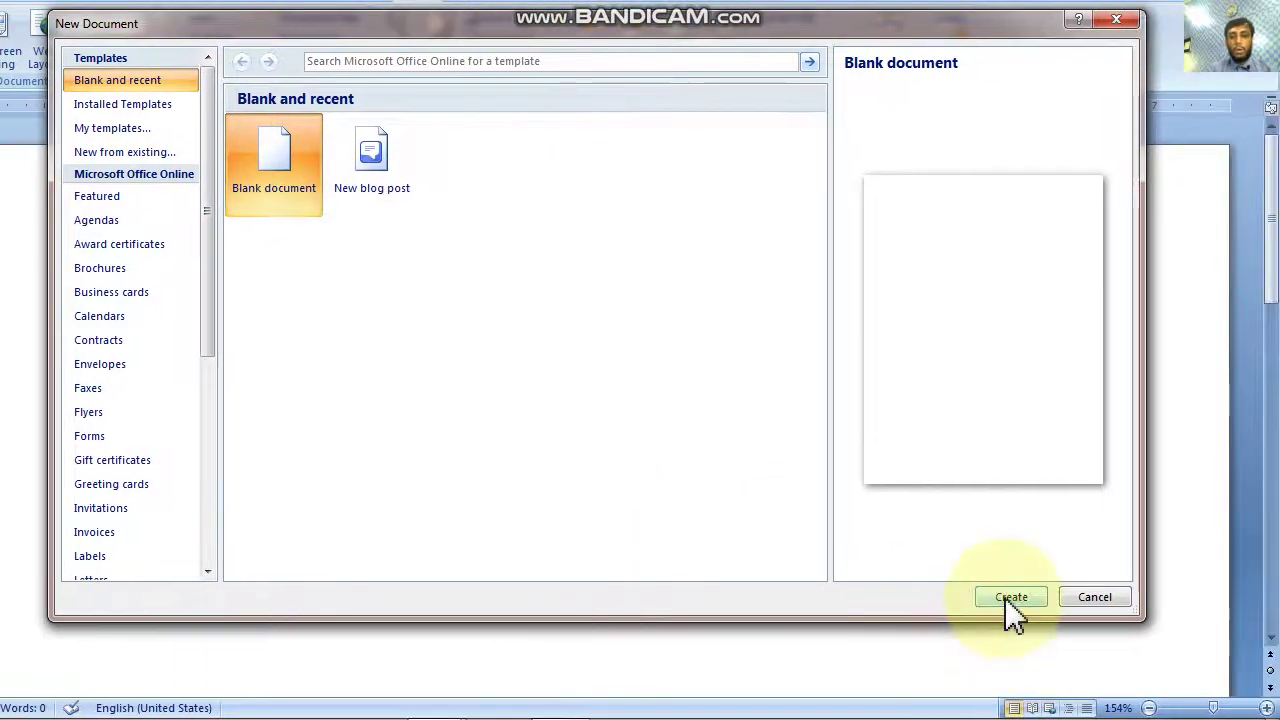
pyautogui.hotkey('ctrl', 'n')
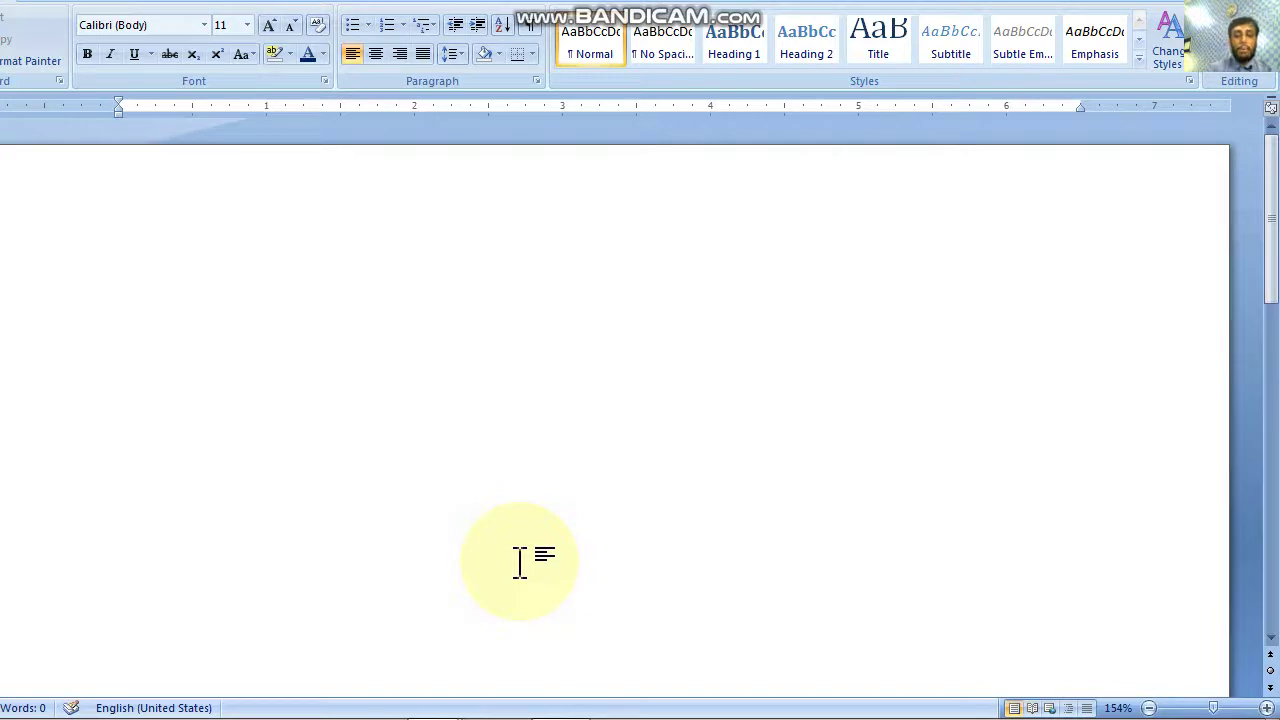
# Step: Write "Dear Students," and "Good Morning," as two separate paragraphs, and start a new line below them
pyautogui.write('Da')
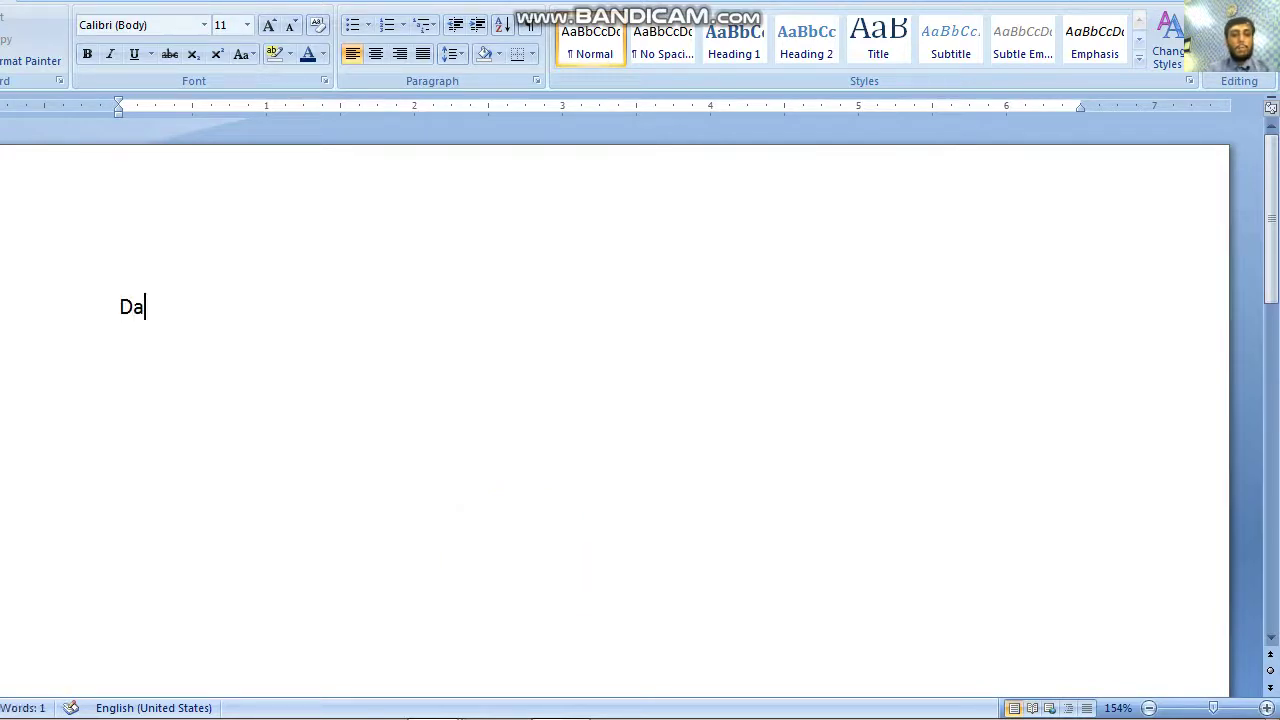
pyautogui.write('er ')
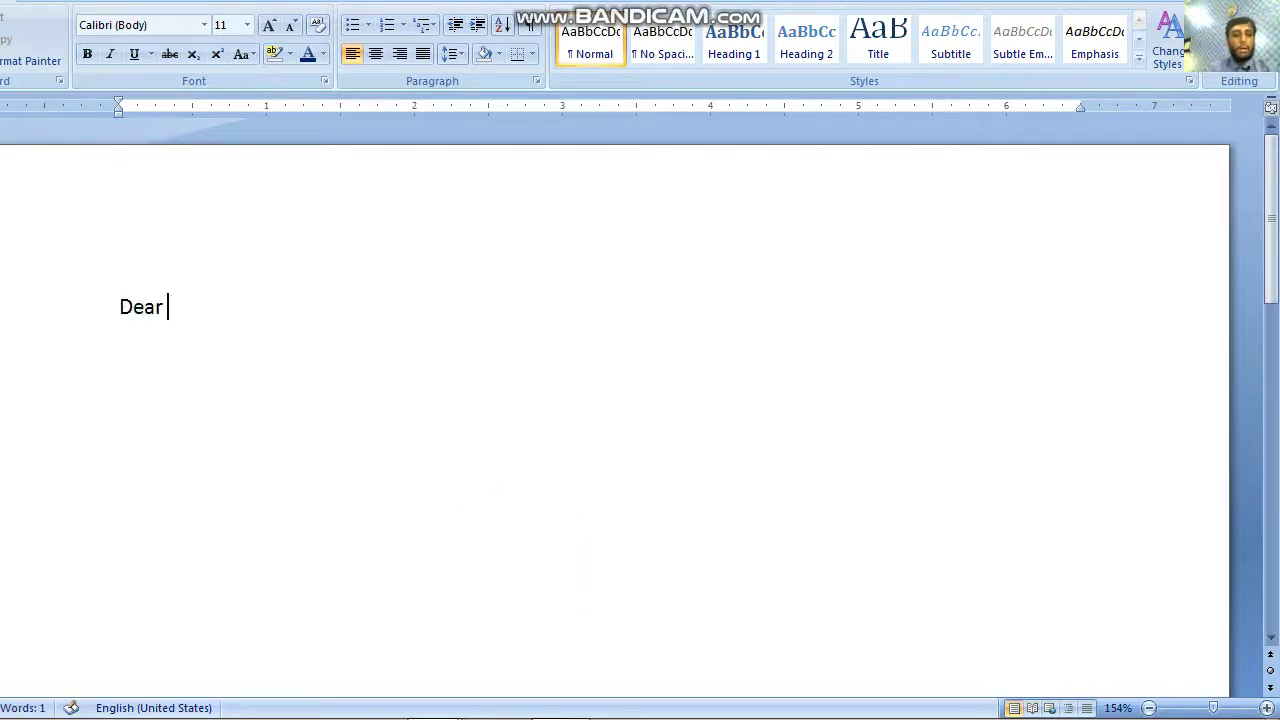
pyautogui.write('Studd')
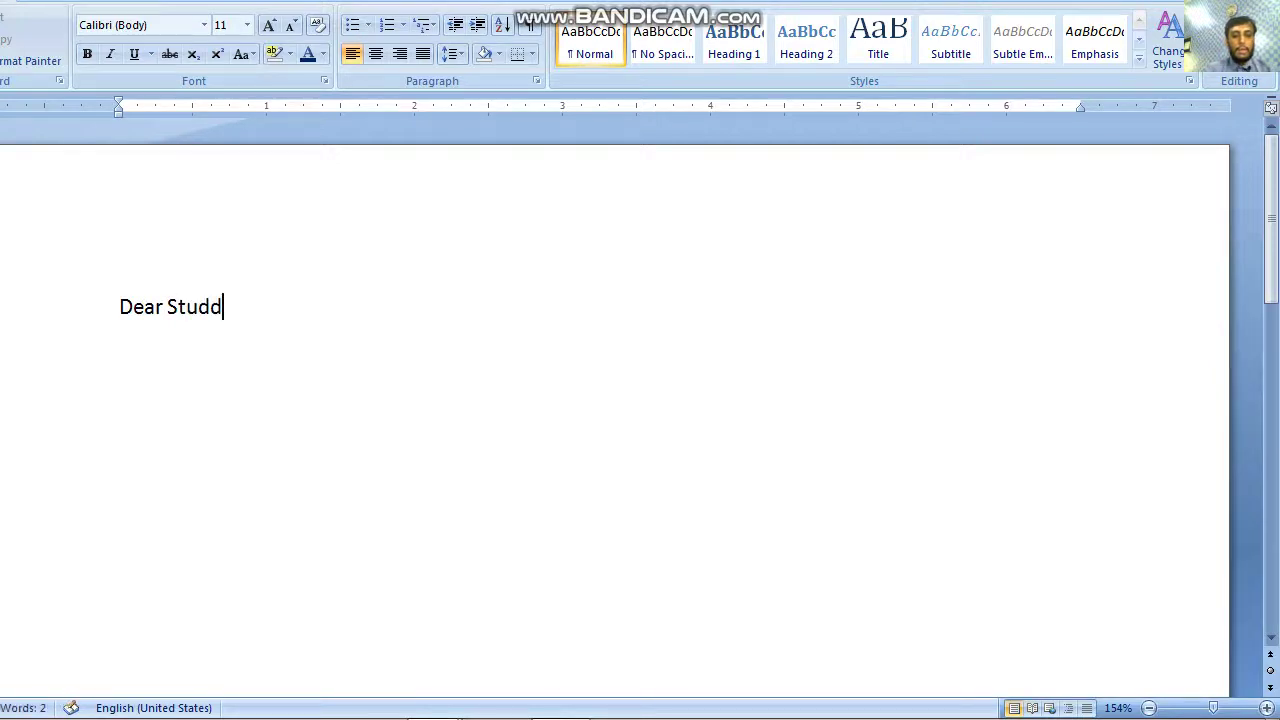
pyautogui.press('BackSpace')
pyautogui.press('BackSpace')
pyautogui.write('dent')
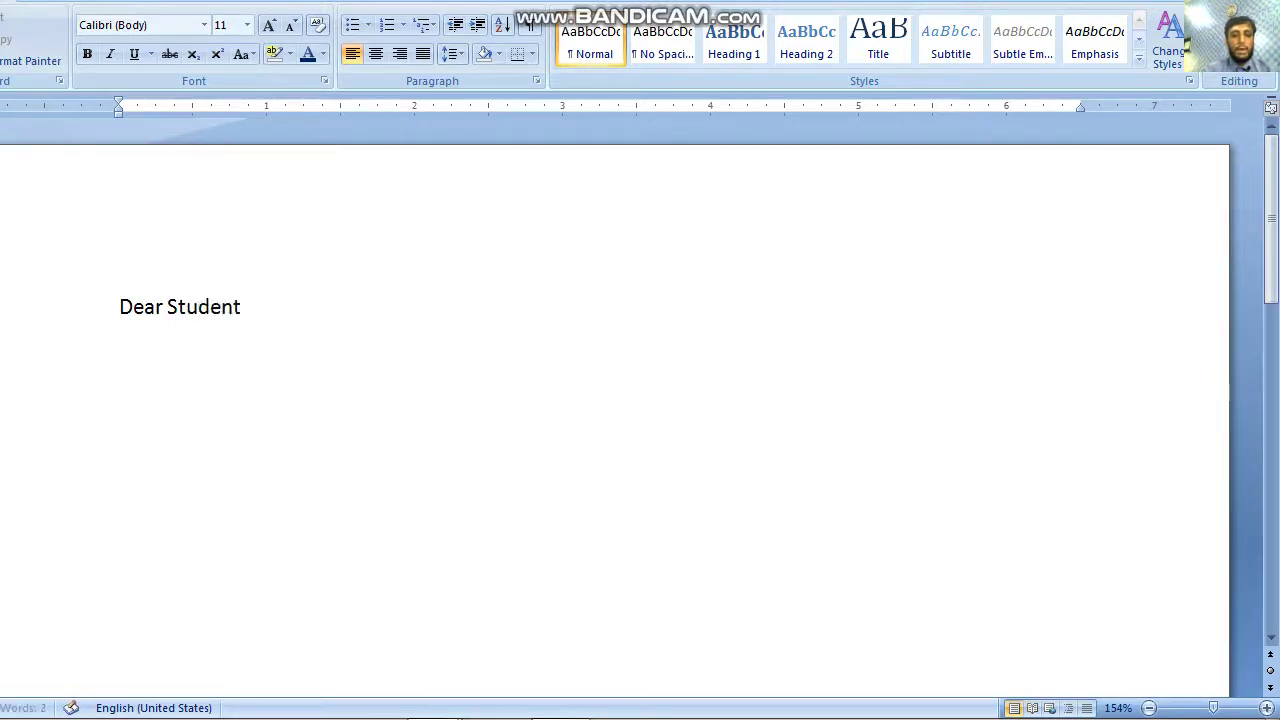
pyautogui.write('s,')
pyautogui.press('Return')
pyautogui.write('Good')
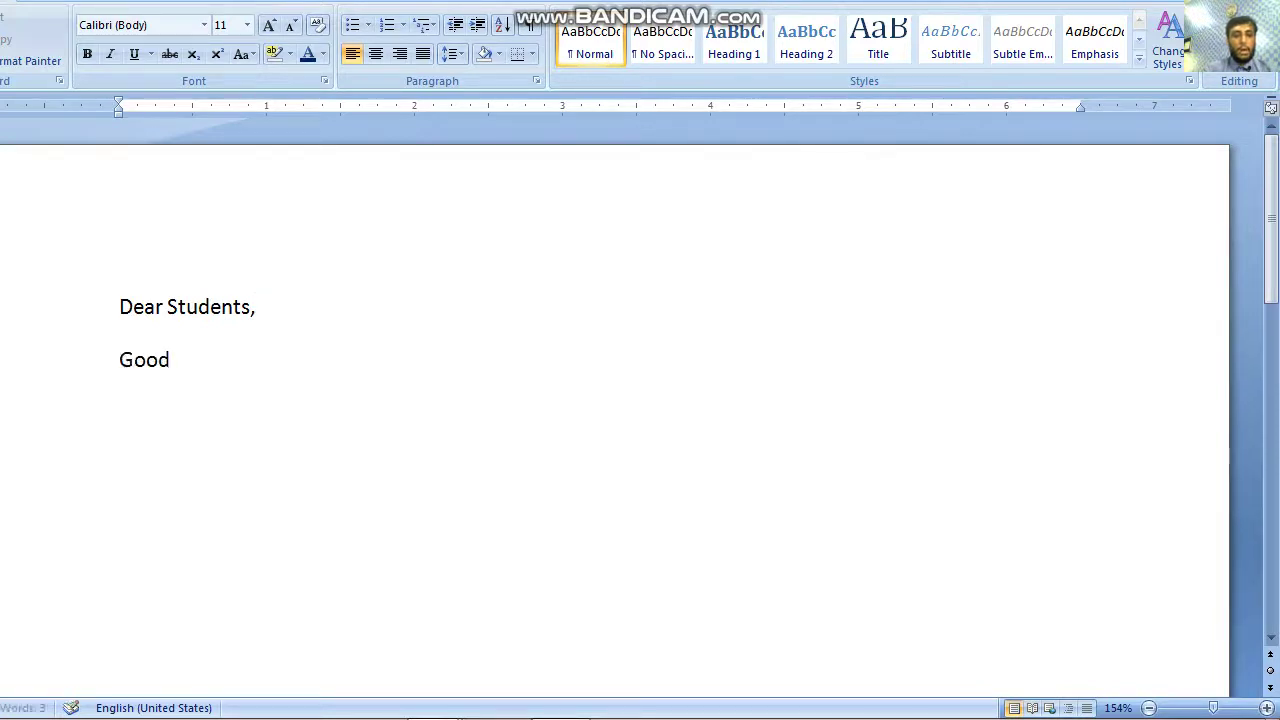
pyautogui.write(' Morn')
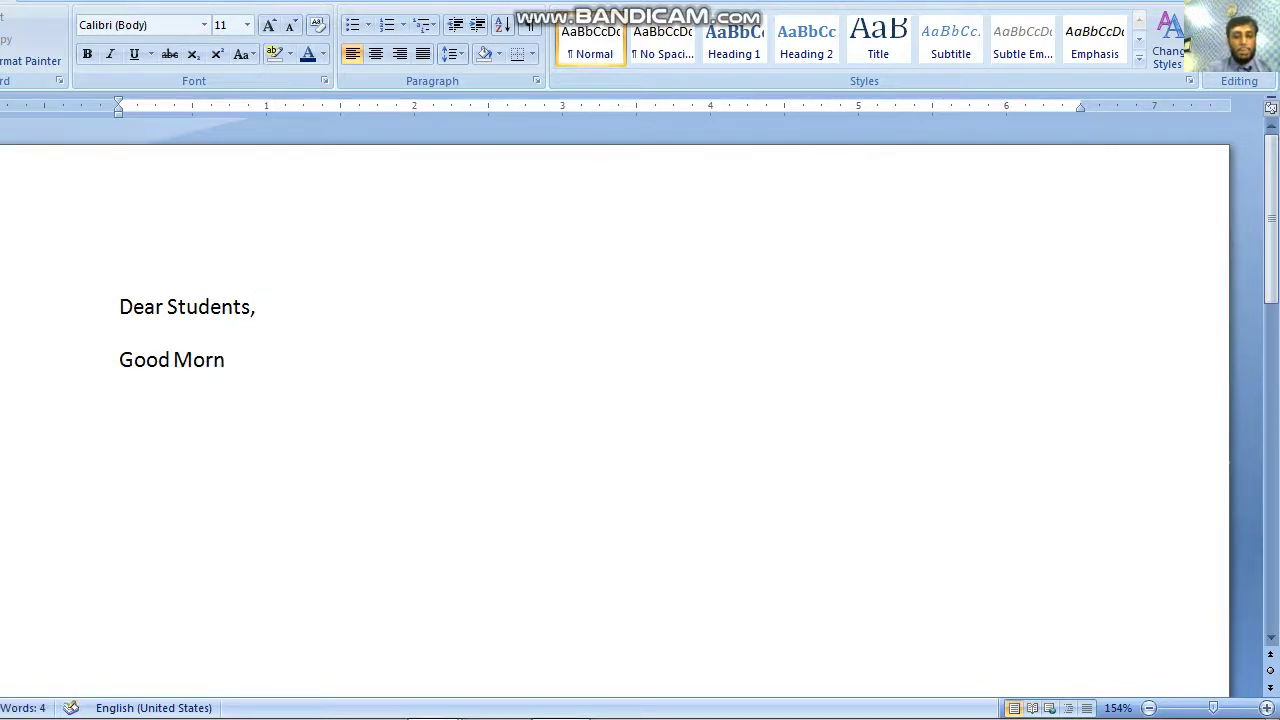
pyautogui.write('ing, ')
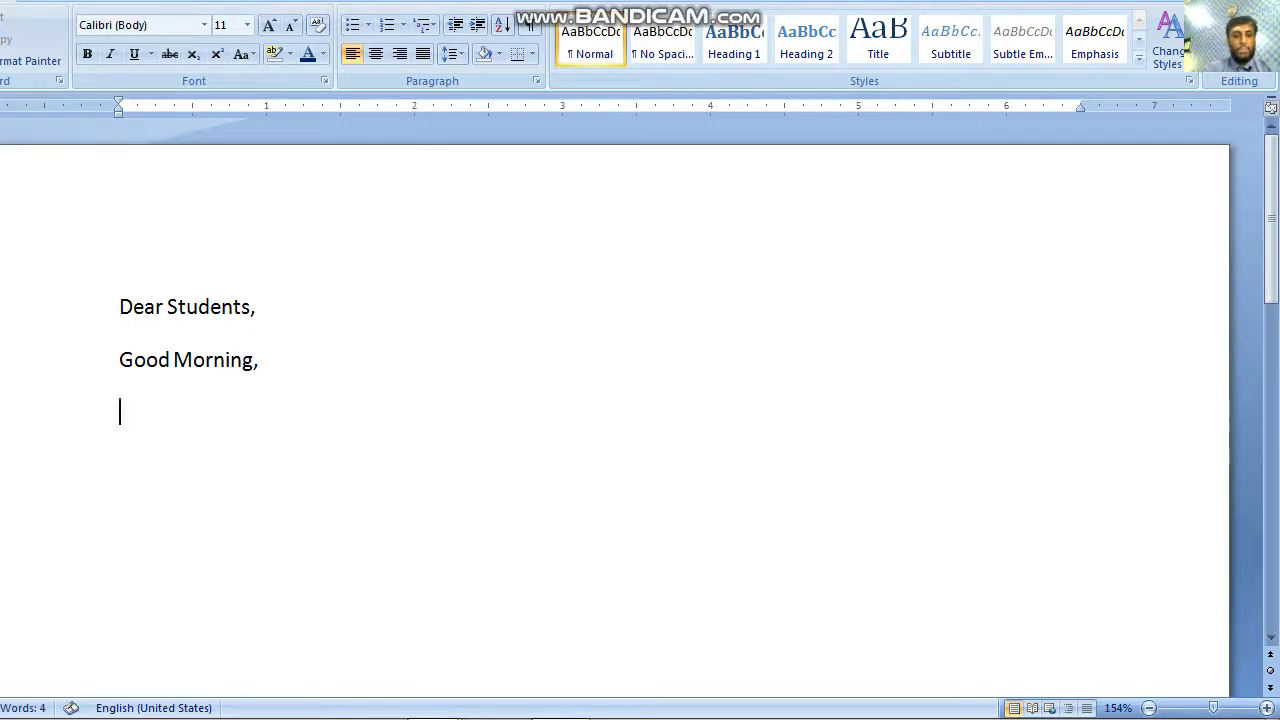
# Step: Write "Hope you are doing well" as the third line below the greeting
pyautogui.write('Hope')
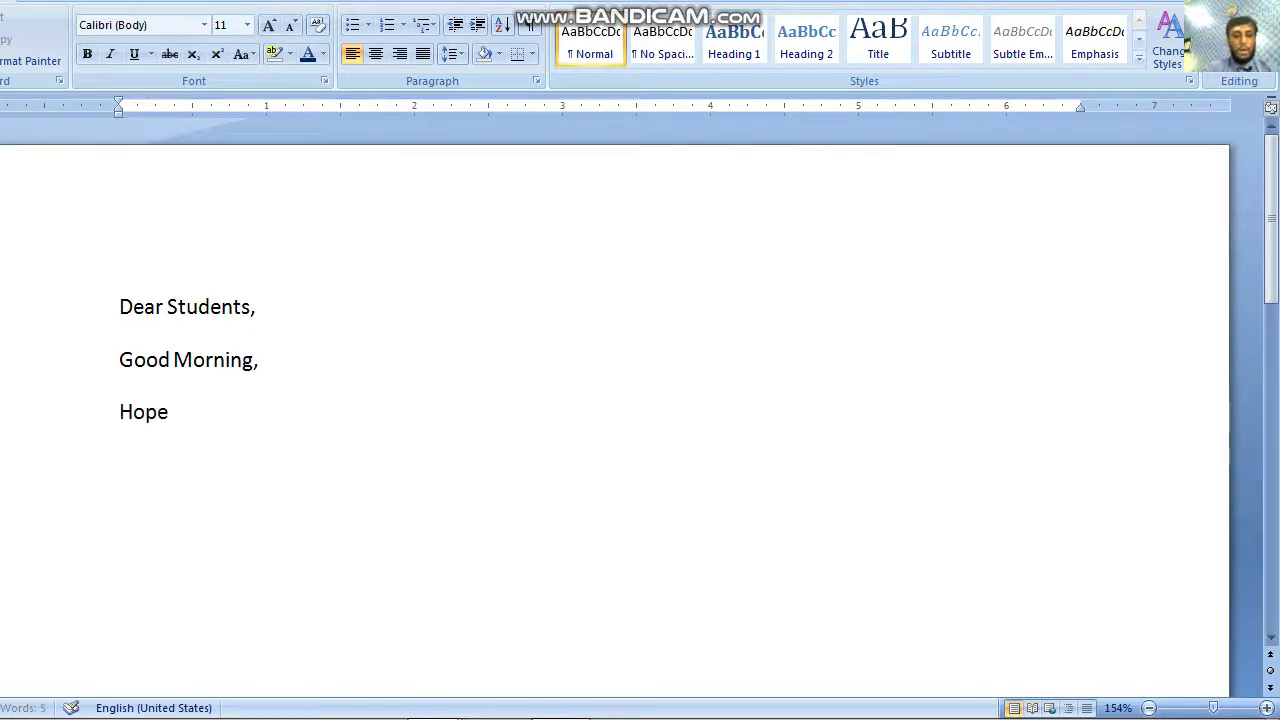
pyautogui.write(' you are doi')
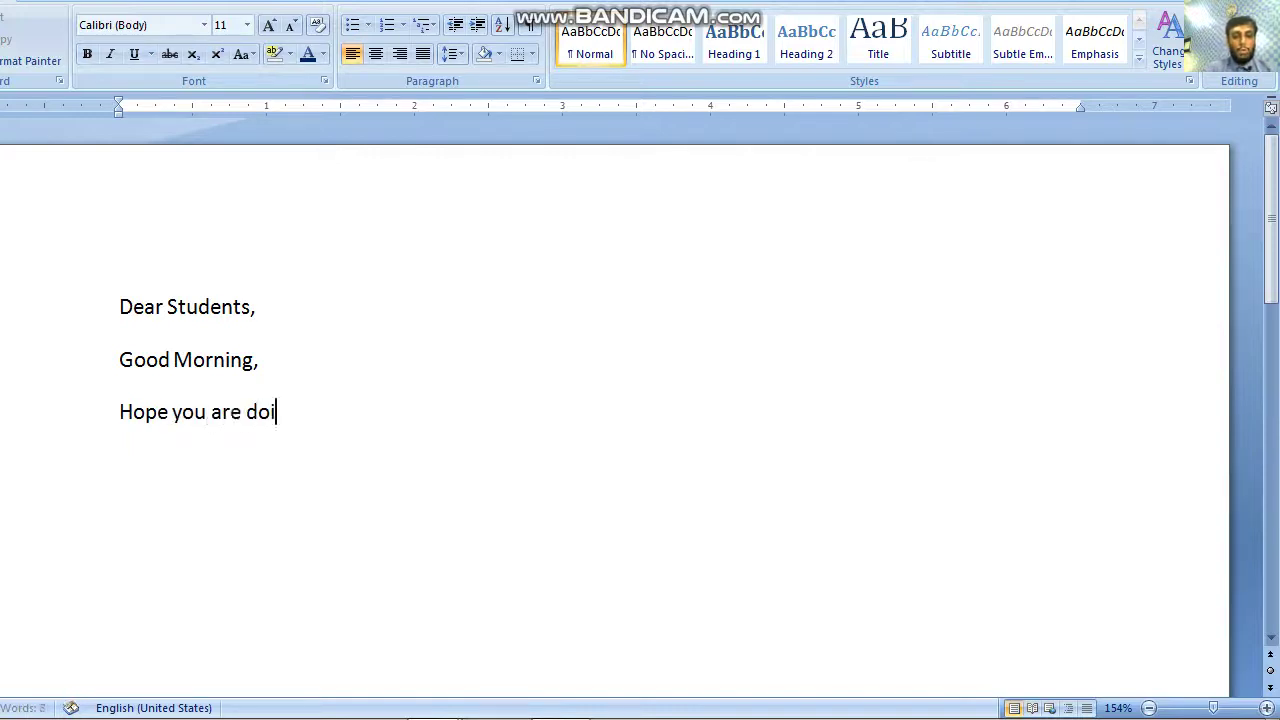
pyautogui.write('ng well')
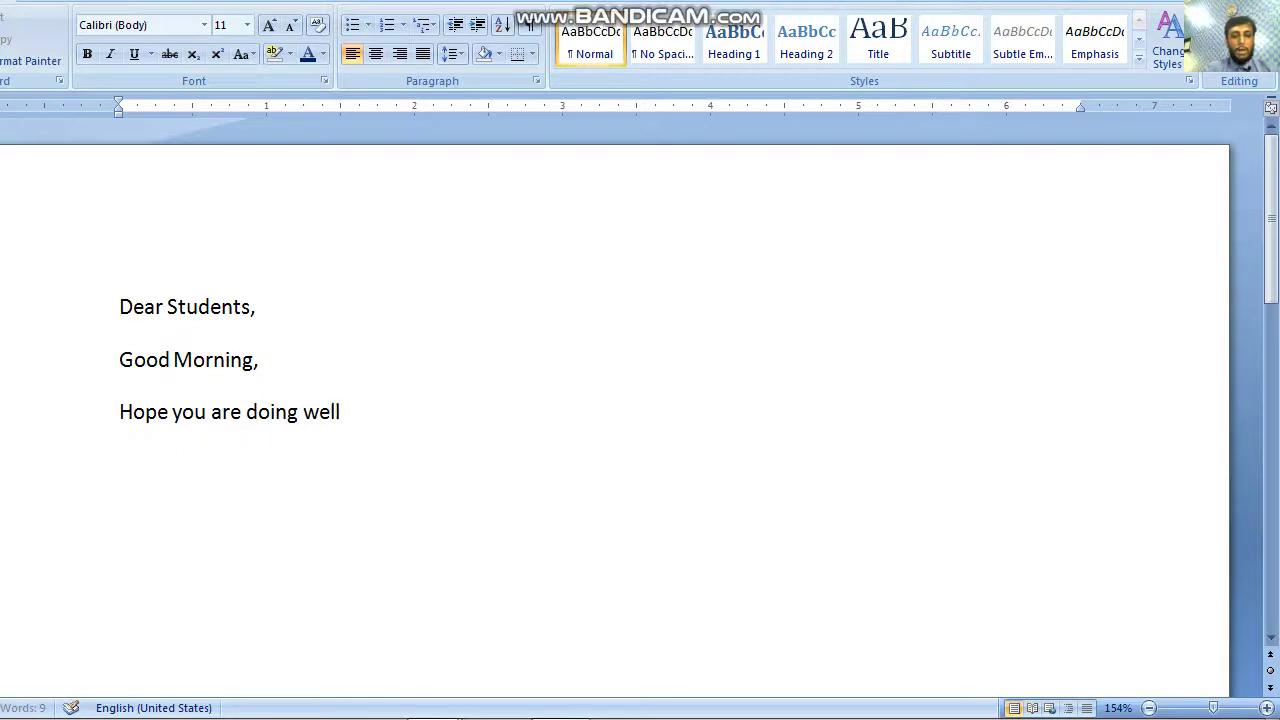
pyautogui.write('l')
pyautogui.press('BackSpace')
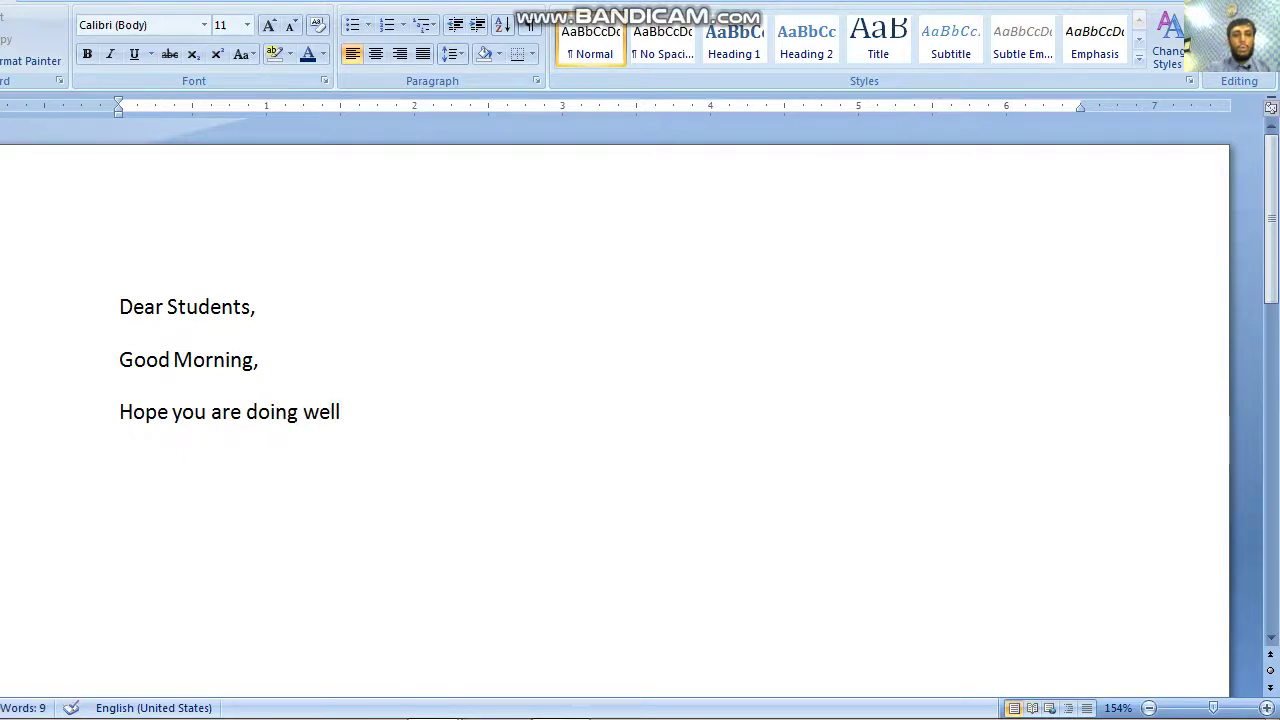
# Step: Start saving the document and choose the folder bearing a person's first name on New Volume (D:) as the location
pyautogui.click(150, 314)
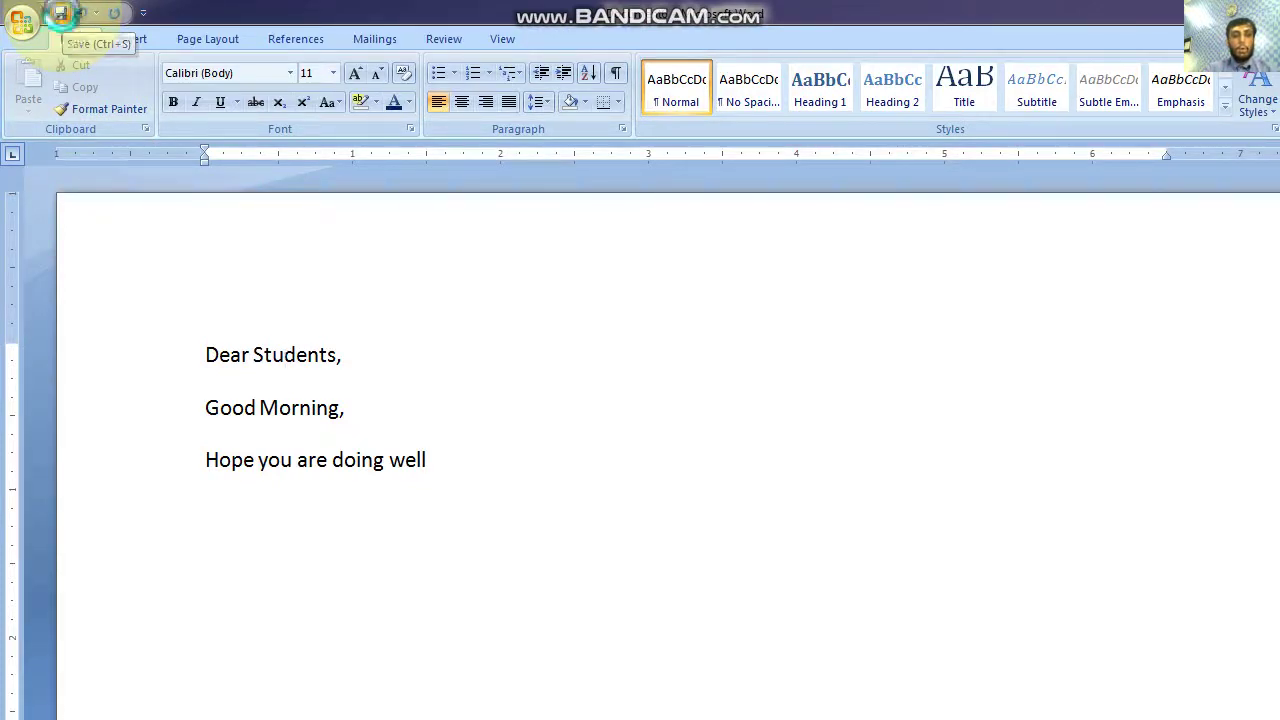
pyautogui.click(60, 14)
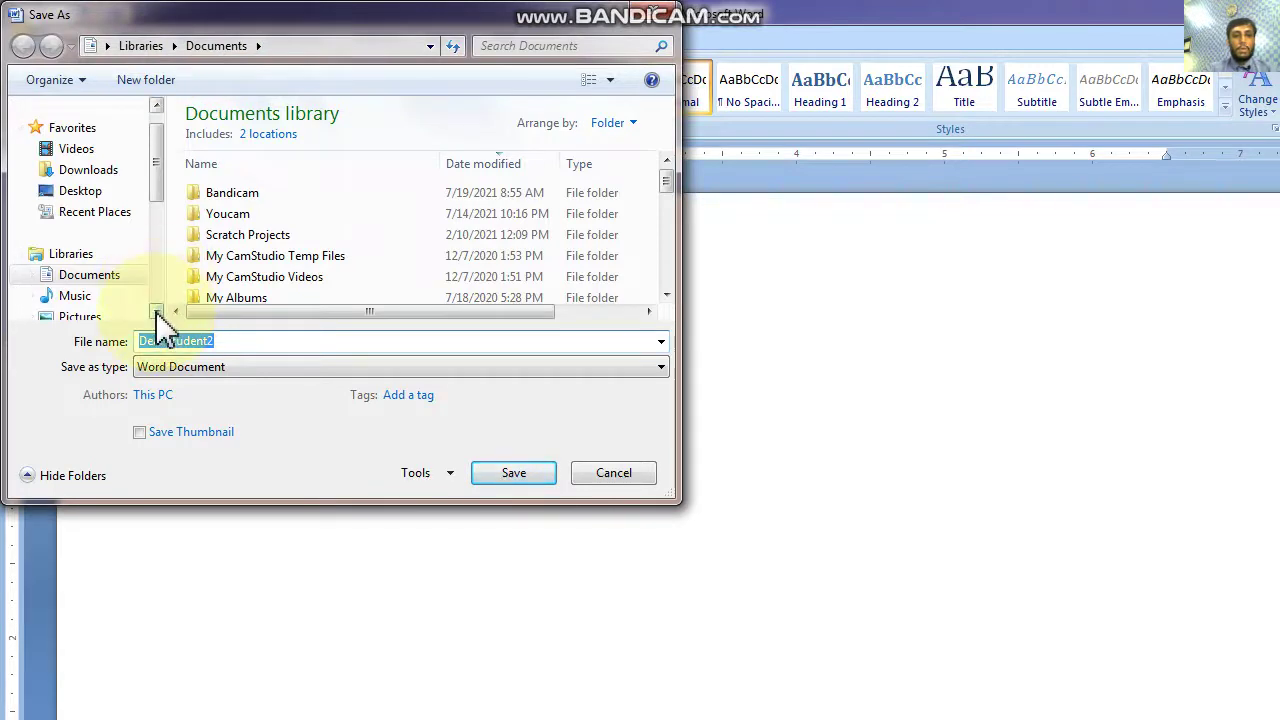
pyautogui.moveTo(157, 311); pyautogui.dragTo(157, 313)
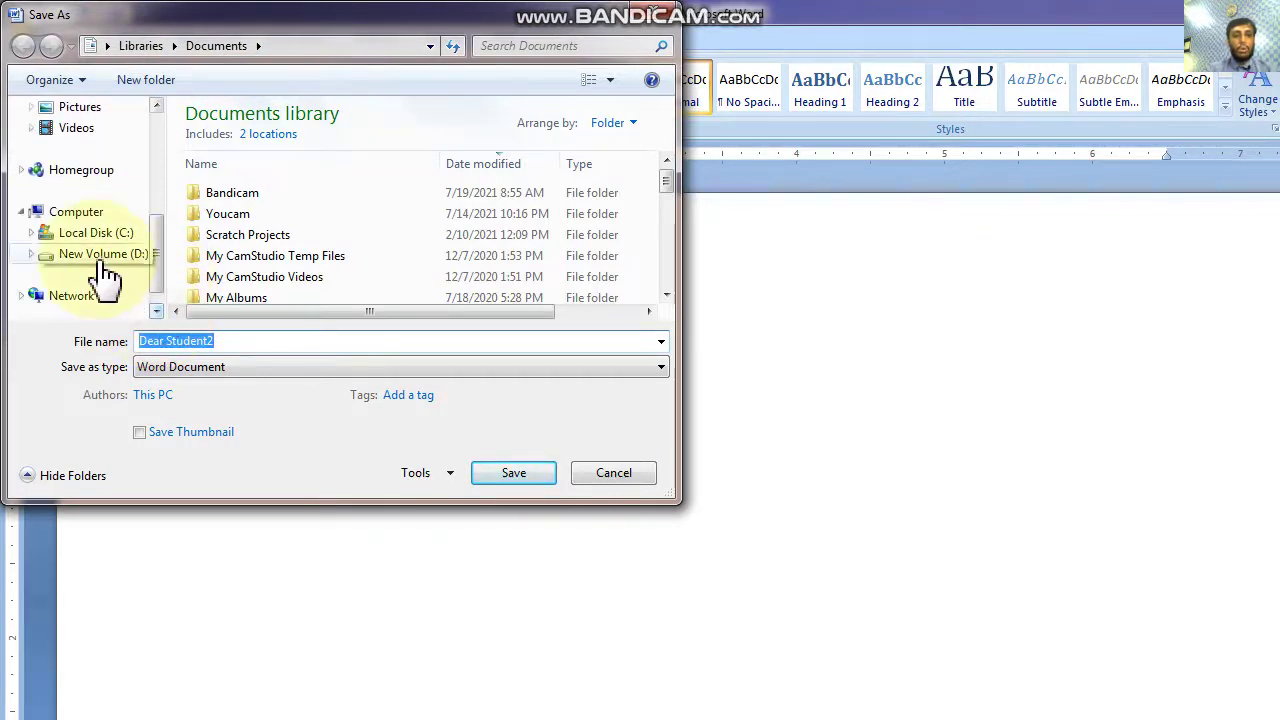
pyautogui.click(100, 262)
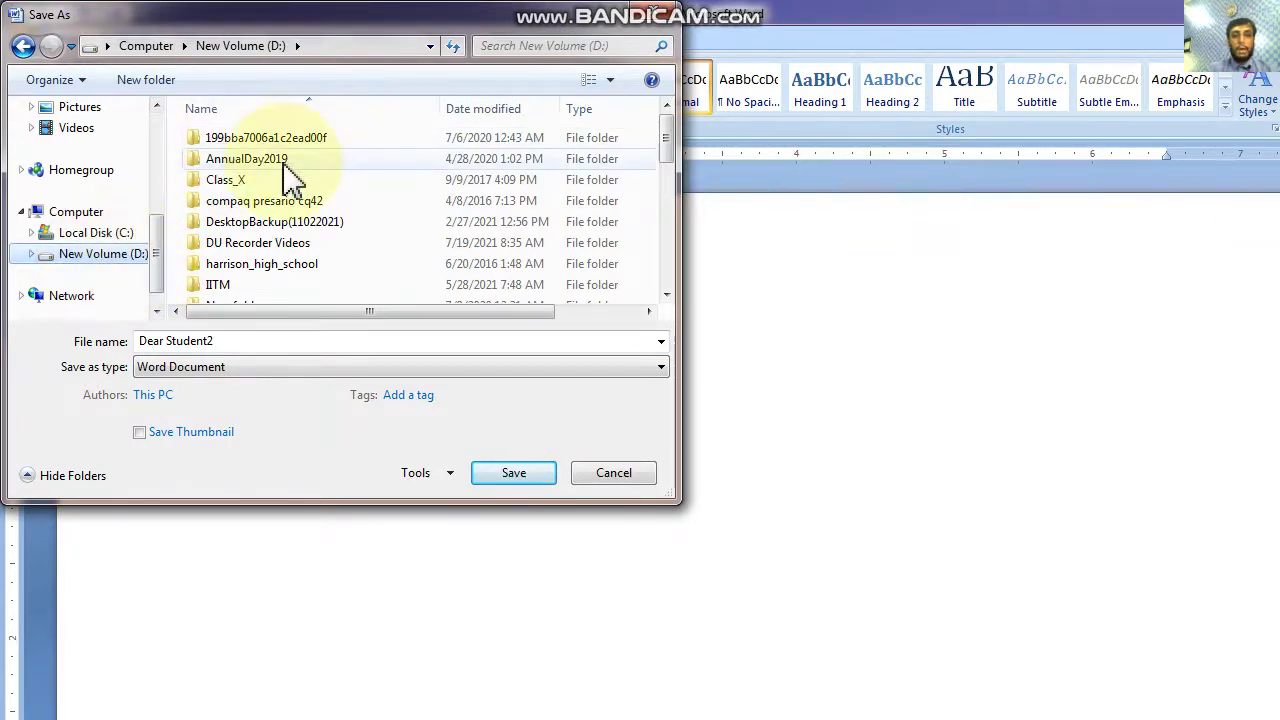
pyautogui.click(160, 195)
pyautogui.scroll(1, 160, 157)
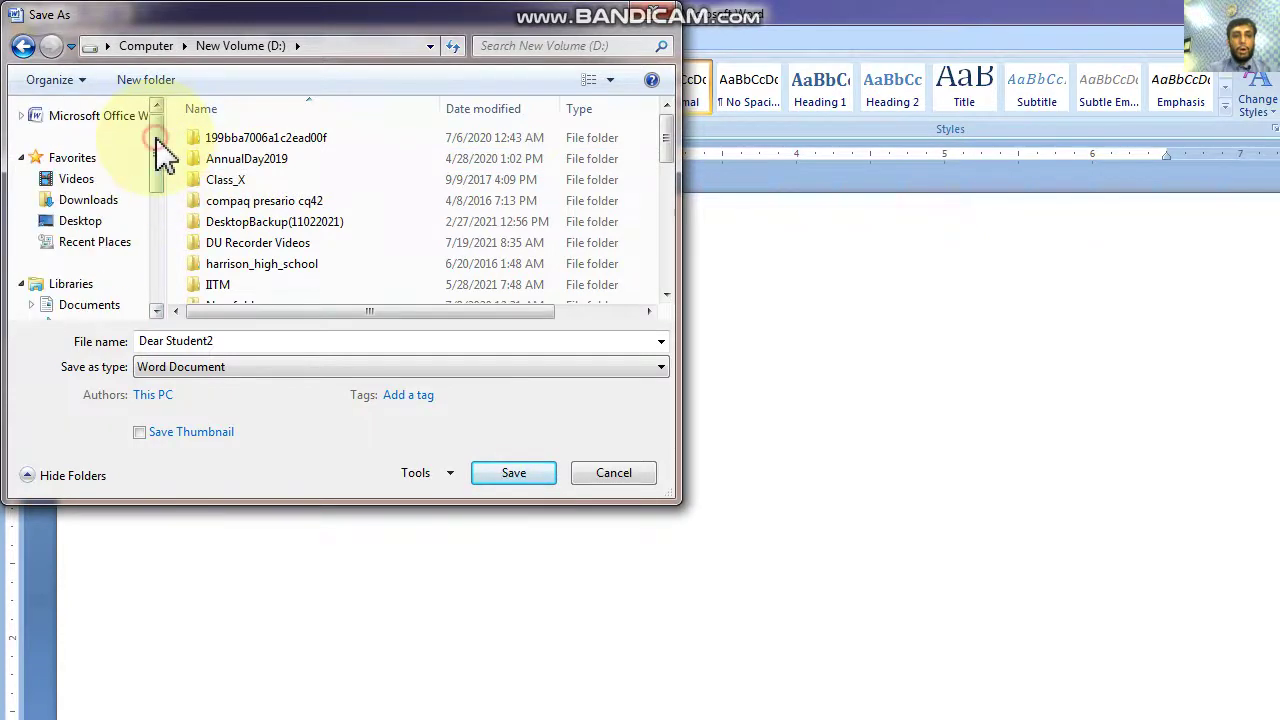
pyautogui.click(157, 220)
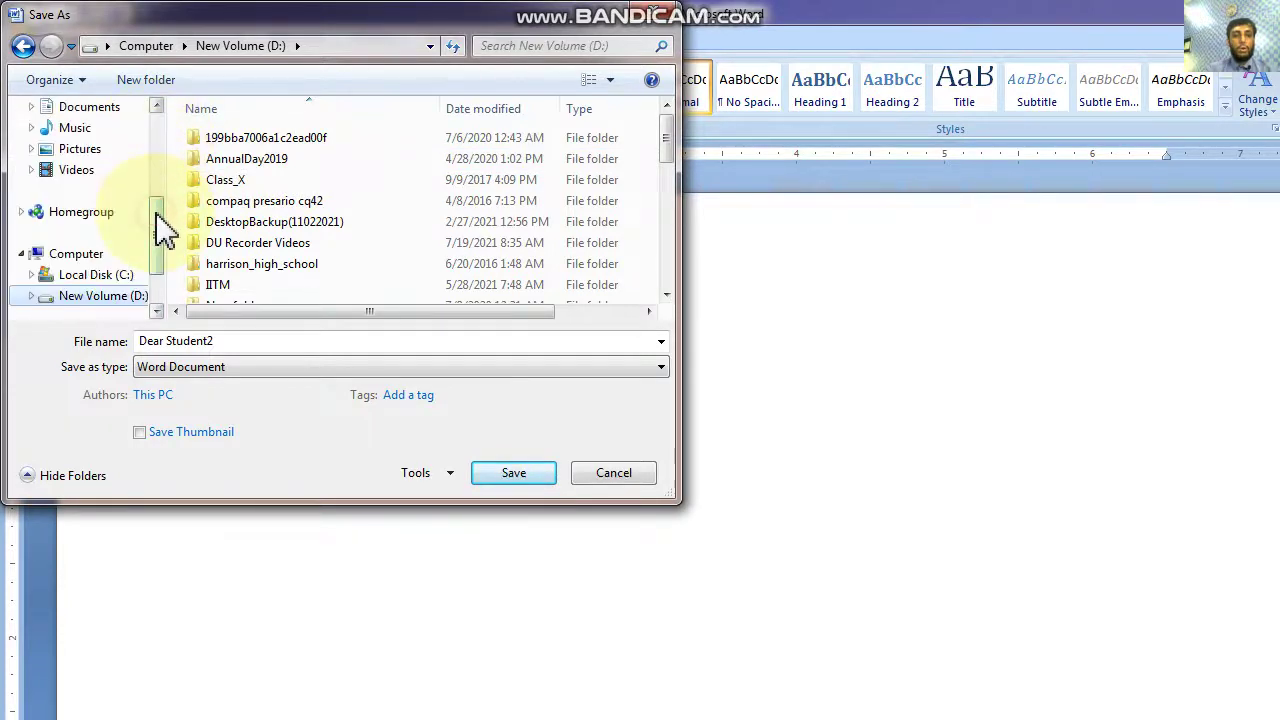
pyautogui.click(157, 295)
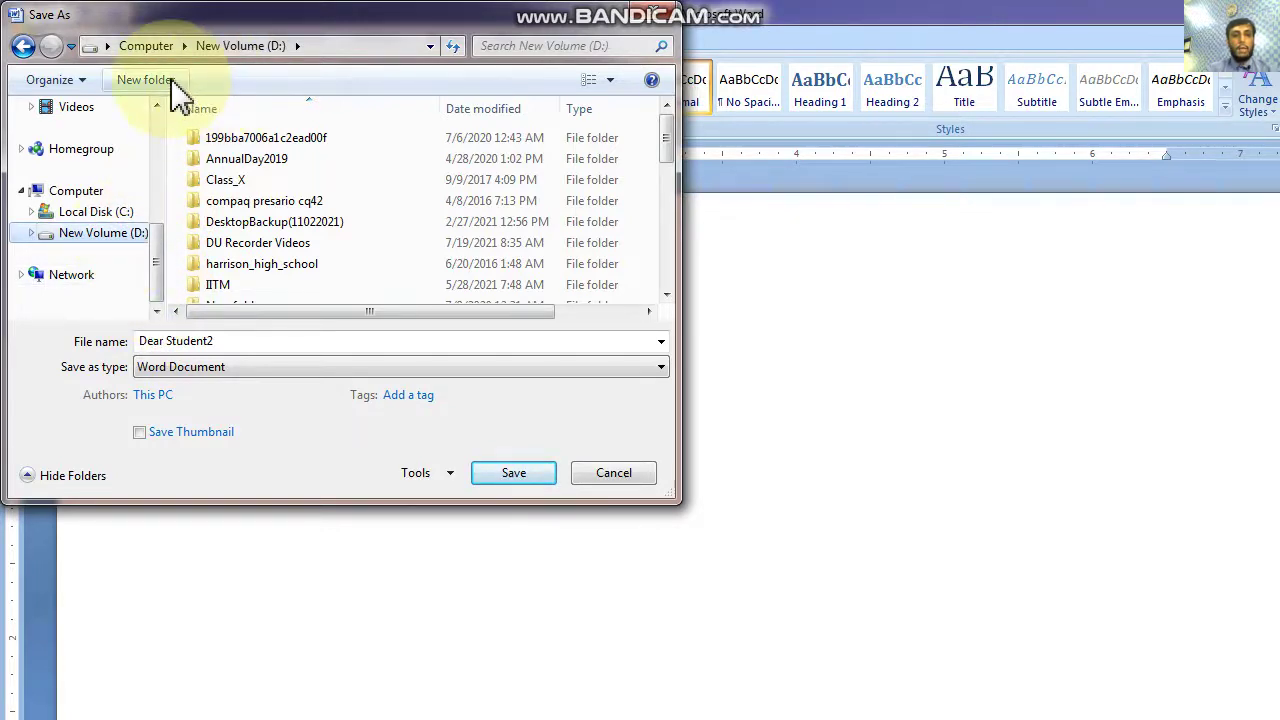
pyautogui.click(260, 268)
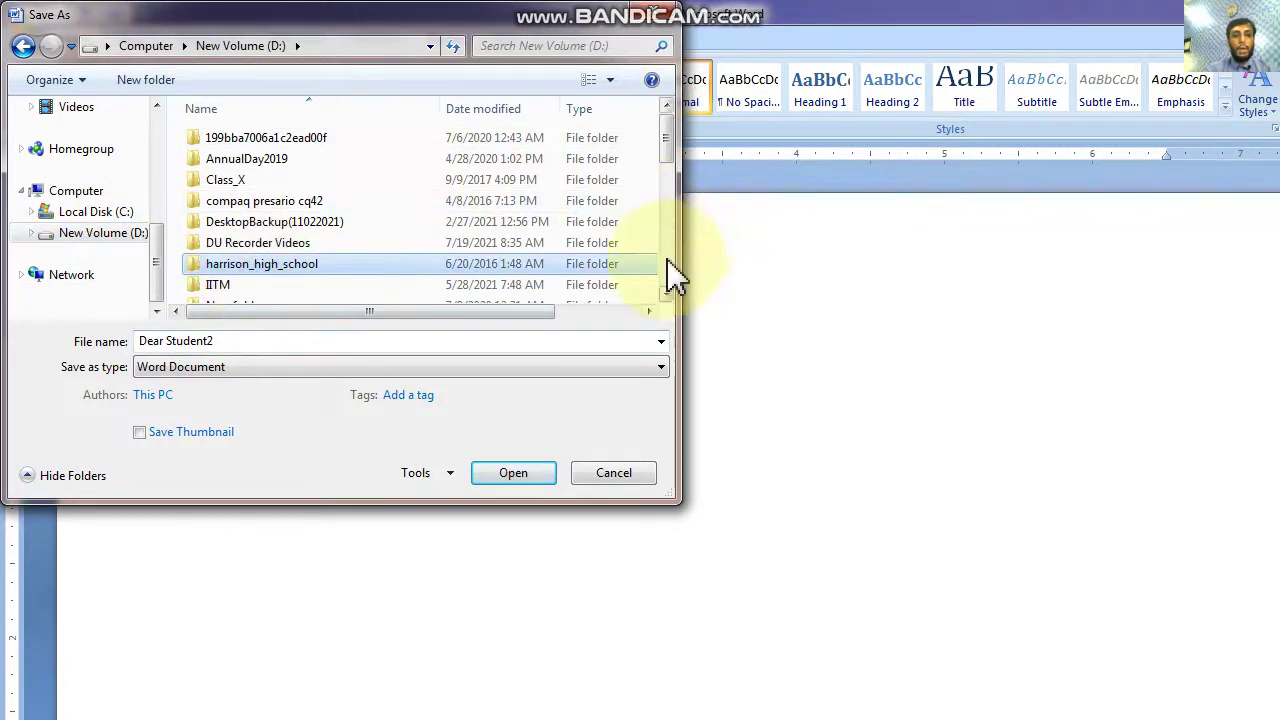
pyautogui.scroll(-3, 666, 296)
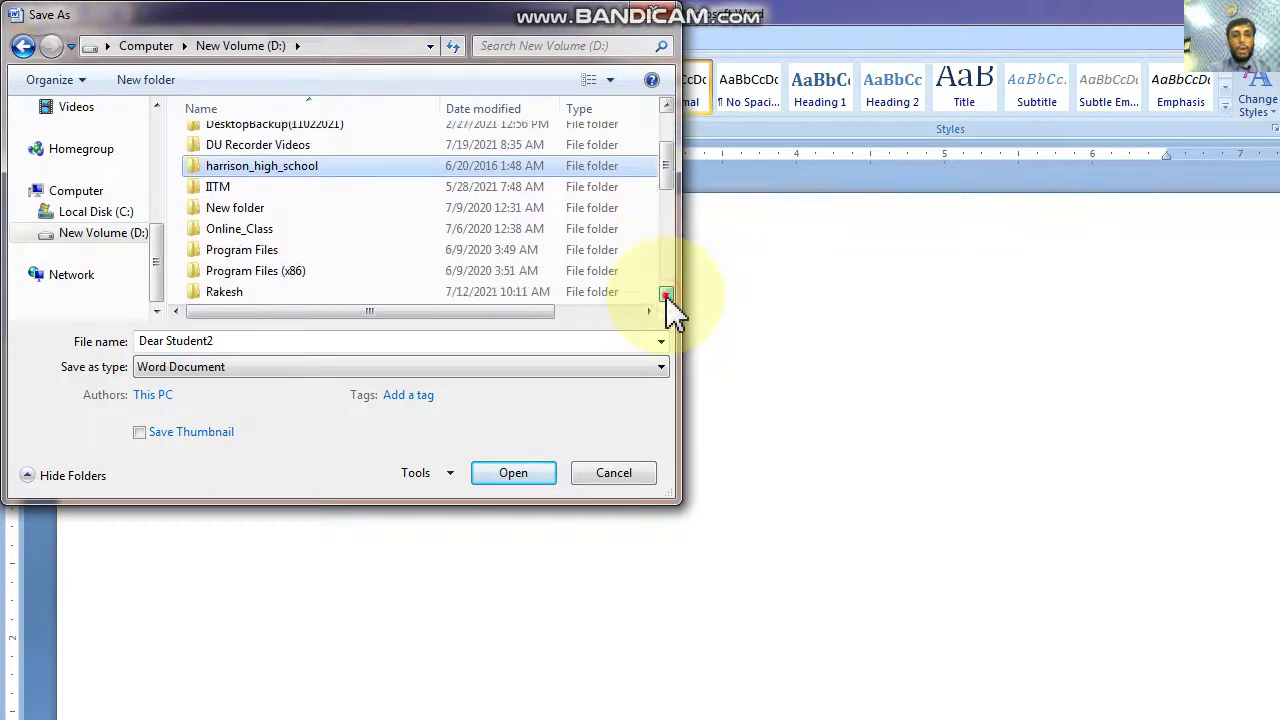
pyautogui.doubleClick(252, 251)
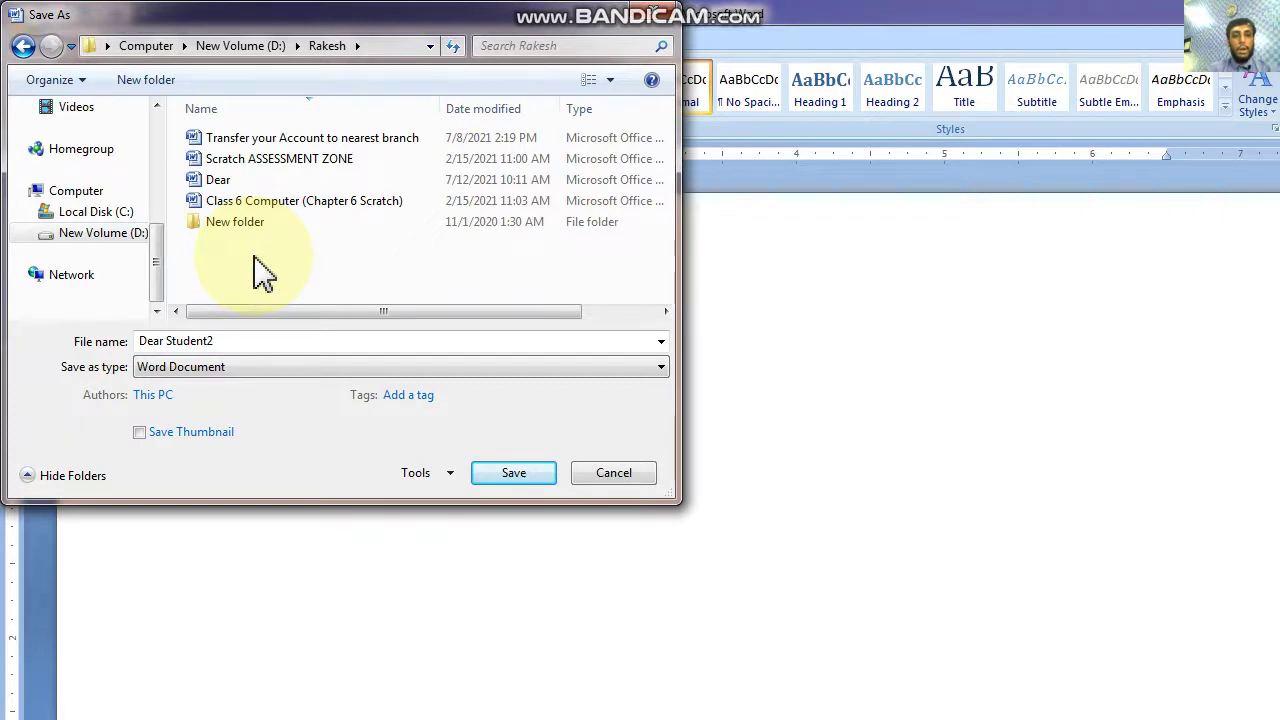
# Step: Name the file "My first Letter" and save it as a Word Document in the chosen folder
pyautogui.doubleClick(223, 345)
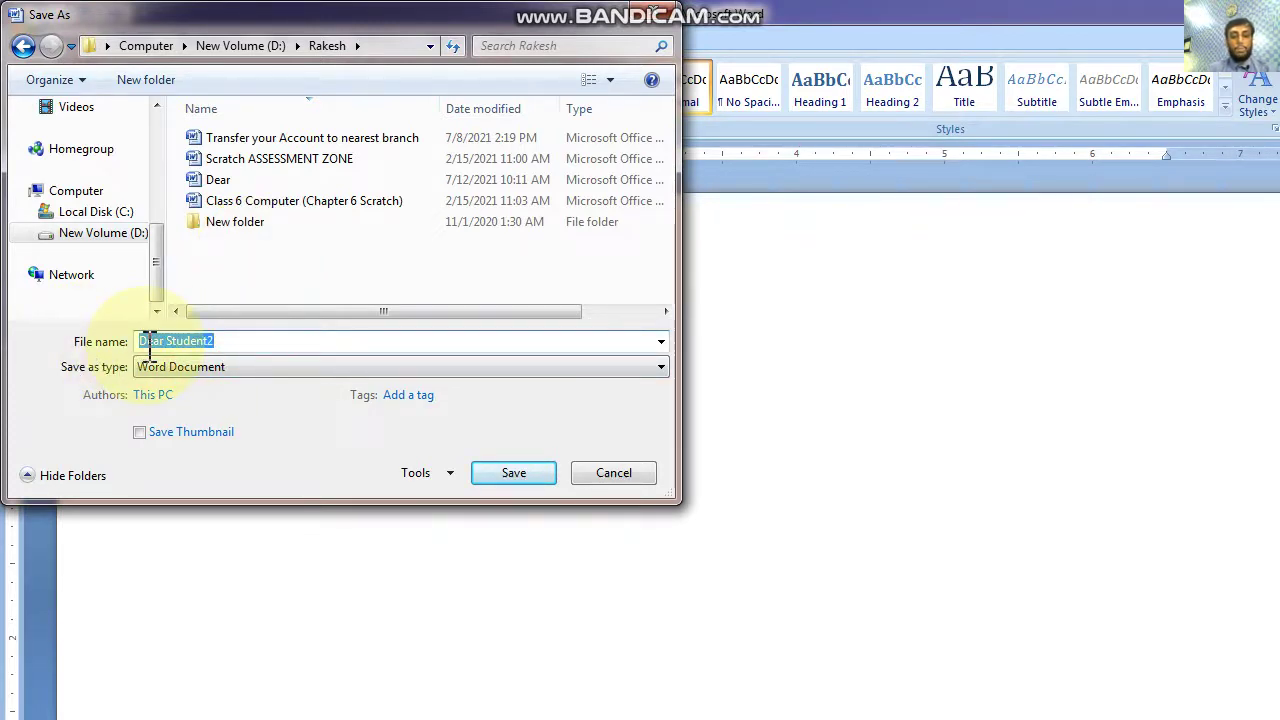
pyautogui.write('Rak')
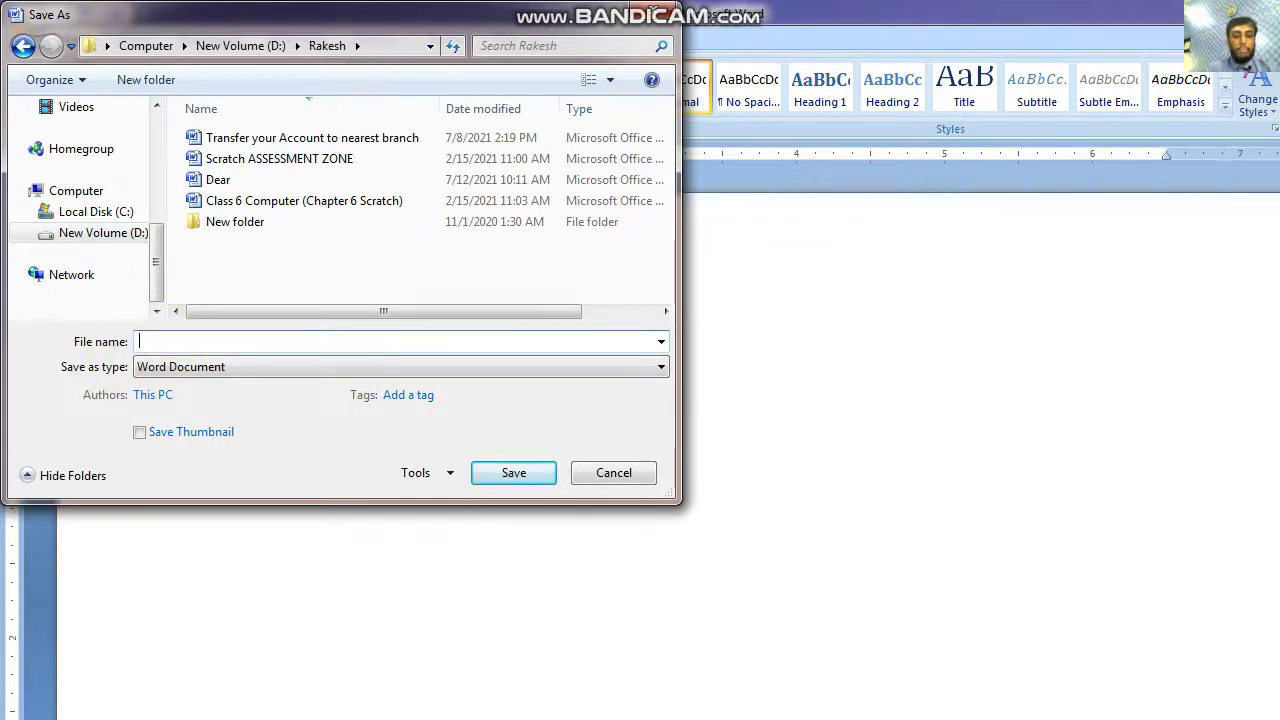
pyautogui.write('My fi')
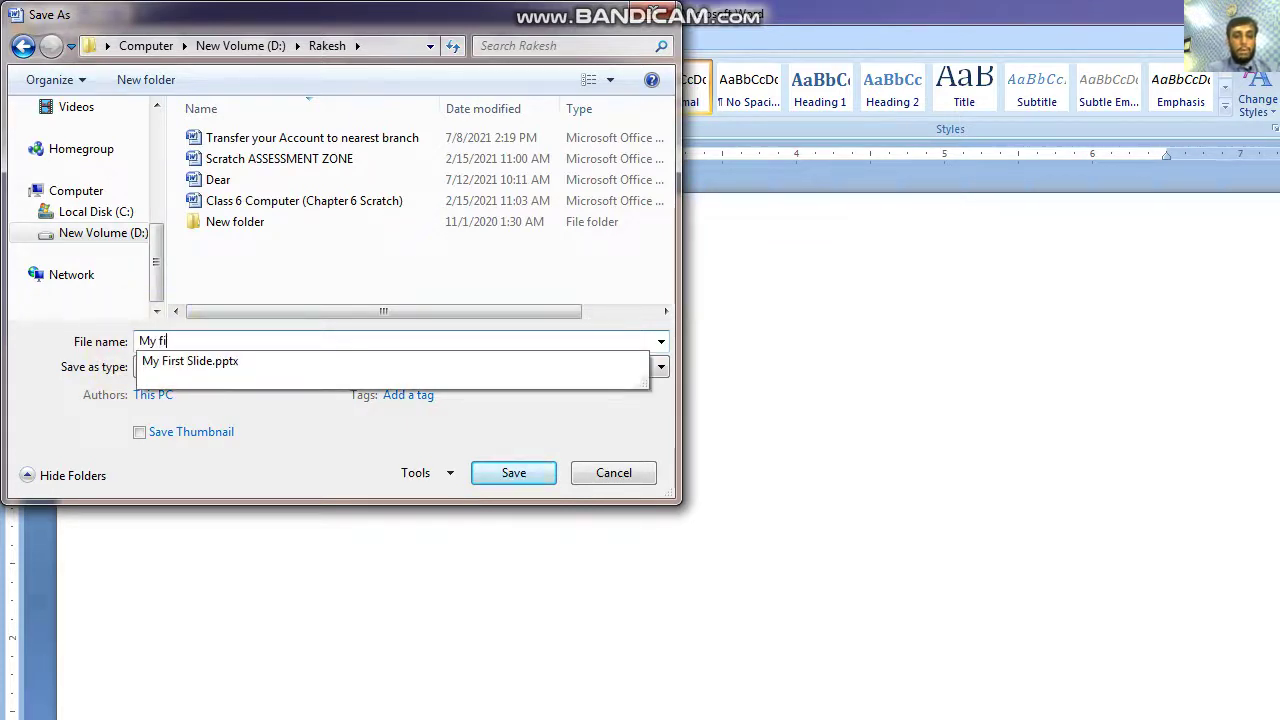
pyautogui.write('rst Letter')
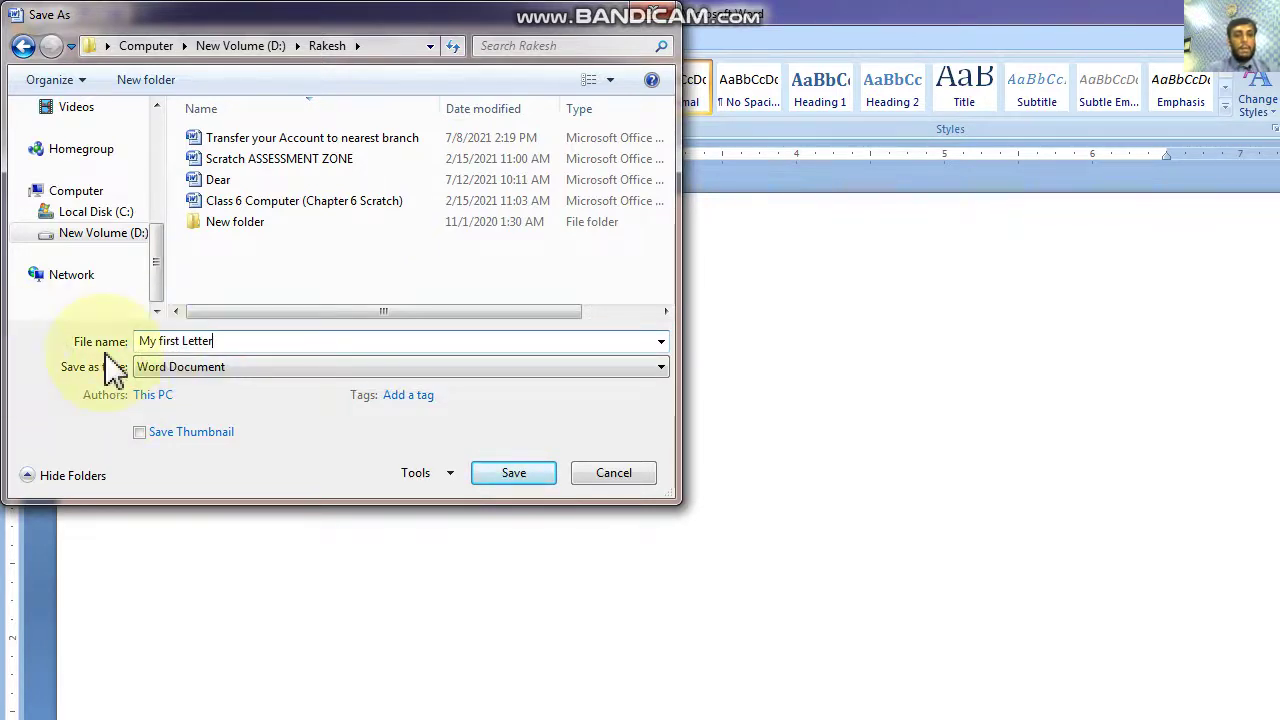
pyautogui.press('Tab')
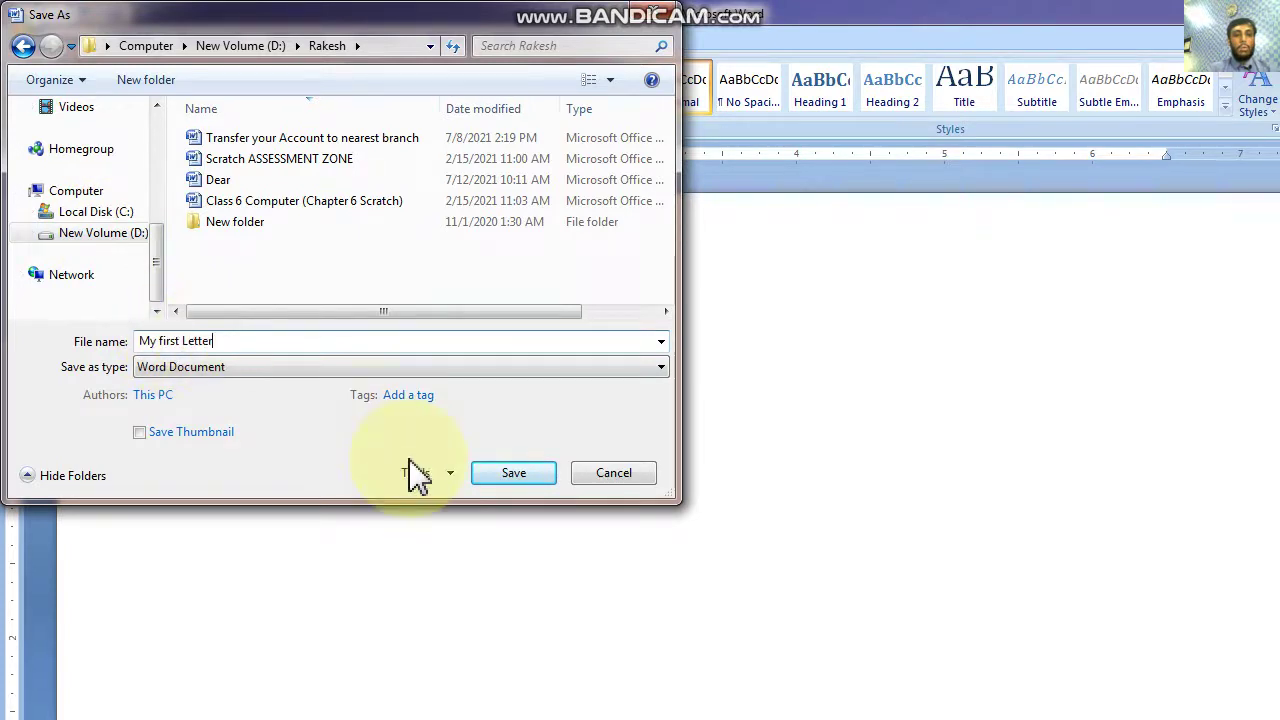
pyautogui.click(515, 475)
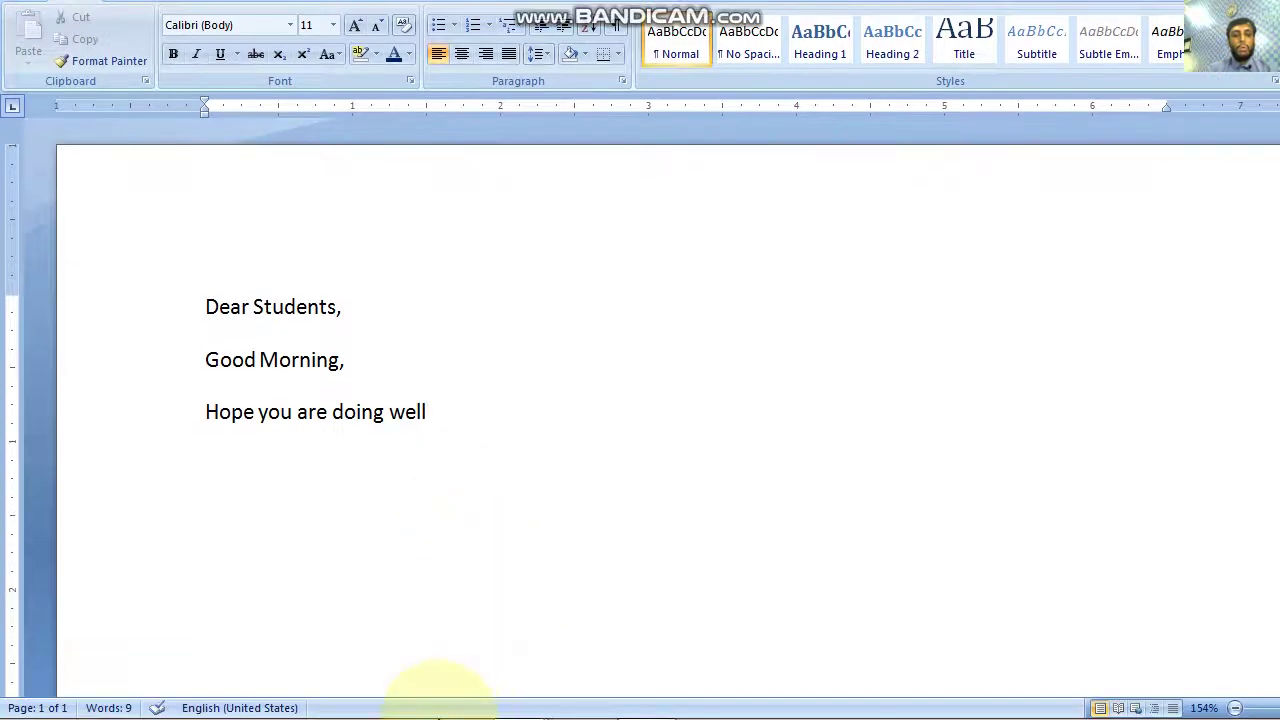
pyautogui.moveTo(440, 705)
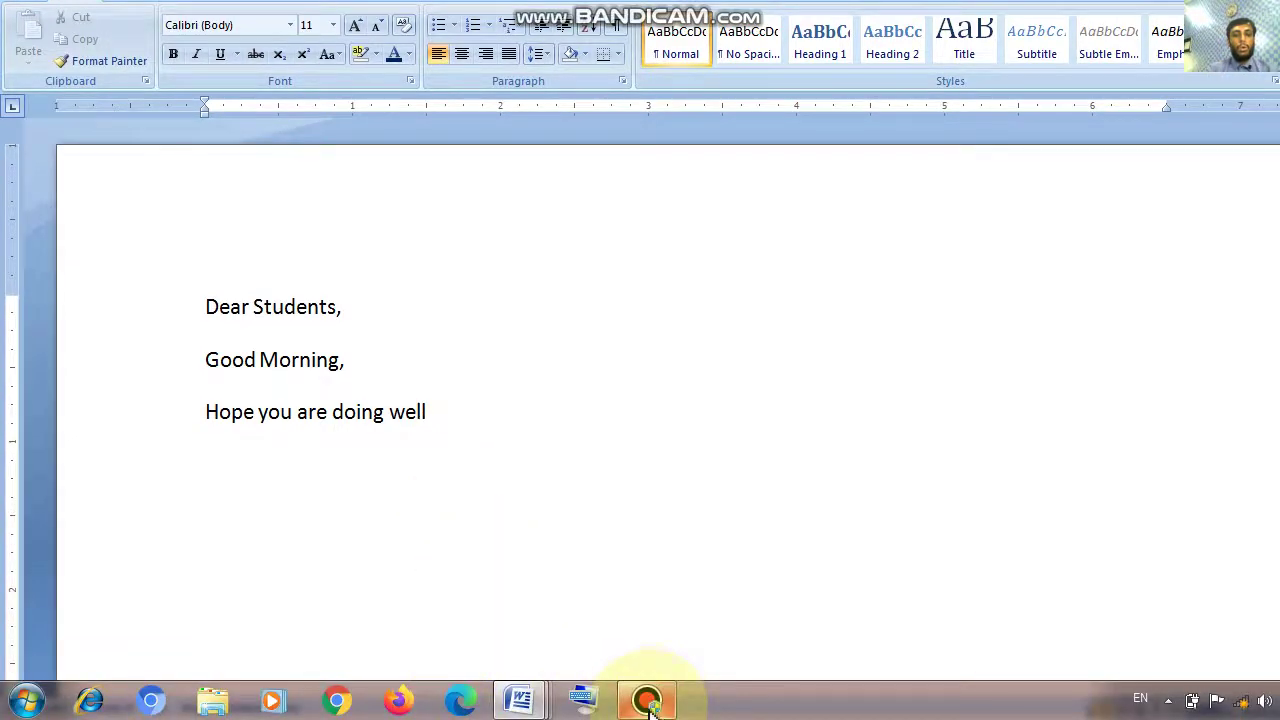
pyautogui.moveTo(655, 710)
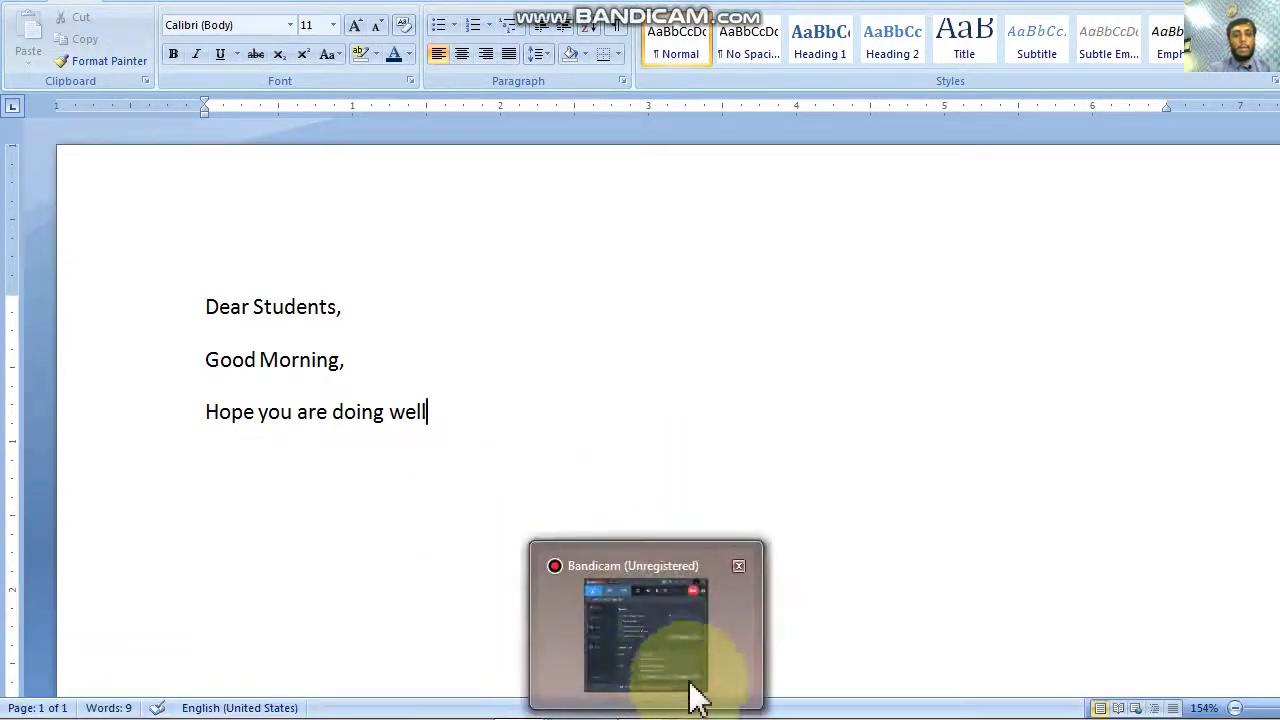
pyautogui.moveTo(694, 690)
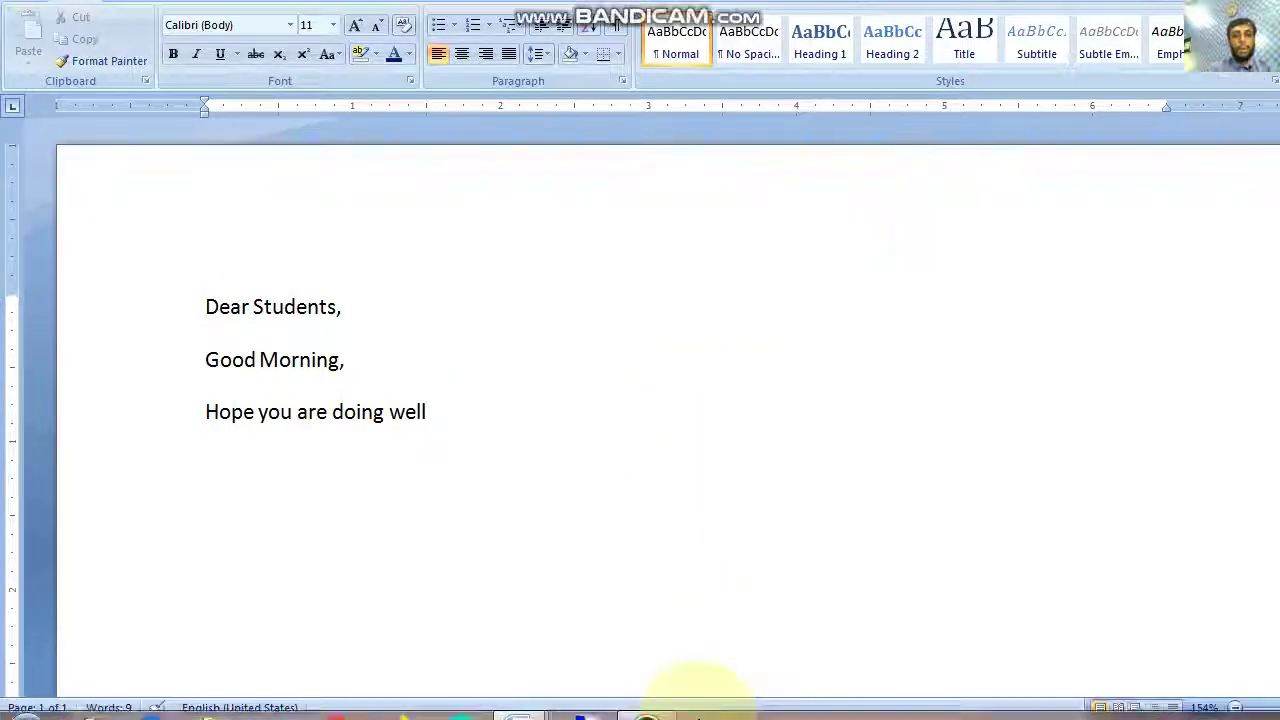
pyautogui.click(650, 703)
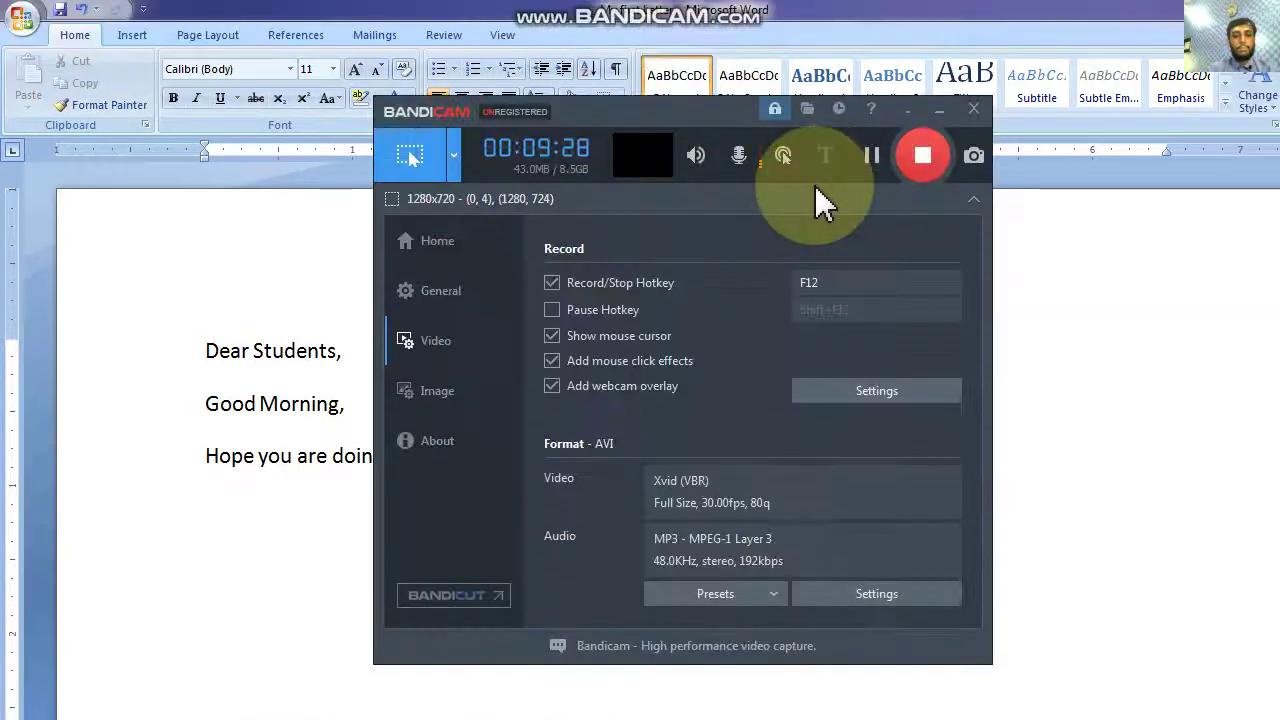